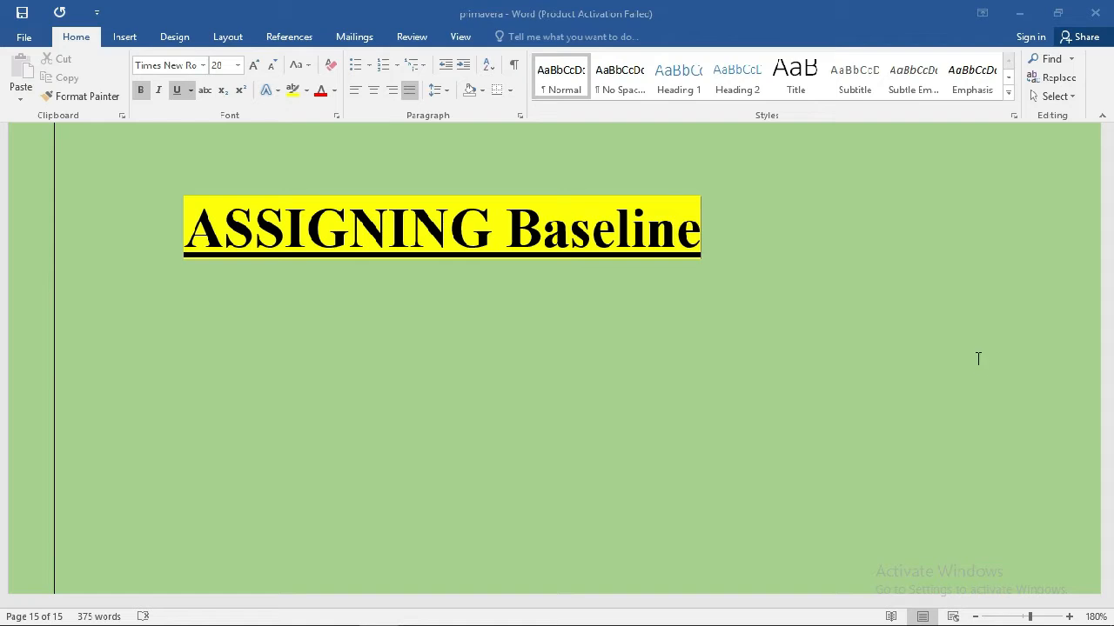
Switch to P6 Professional 18, enter the account password and connect to the primavera database.
left_click(219, 611)
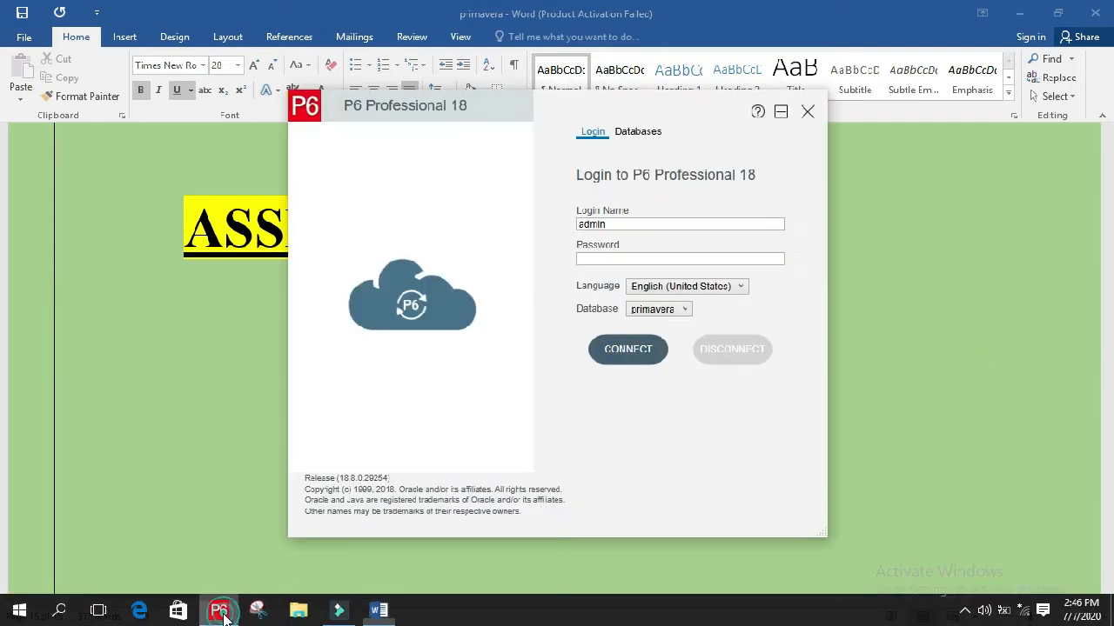
left_click(618, 258)
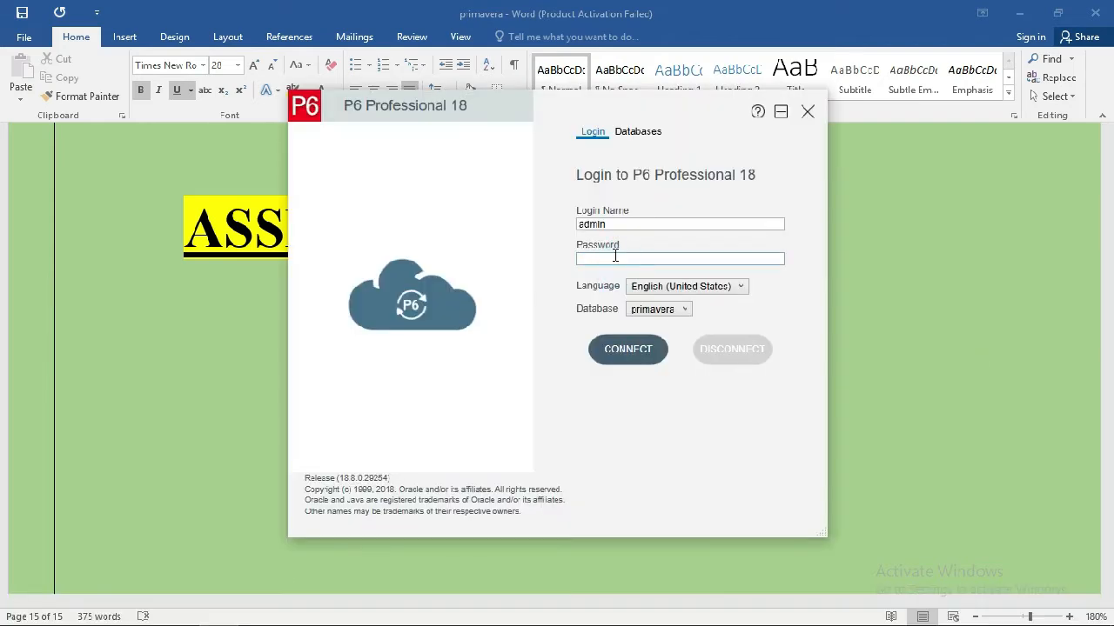
type("admin")
left_click(619, 357)
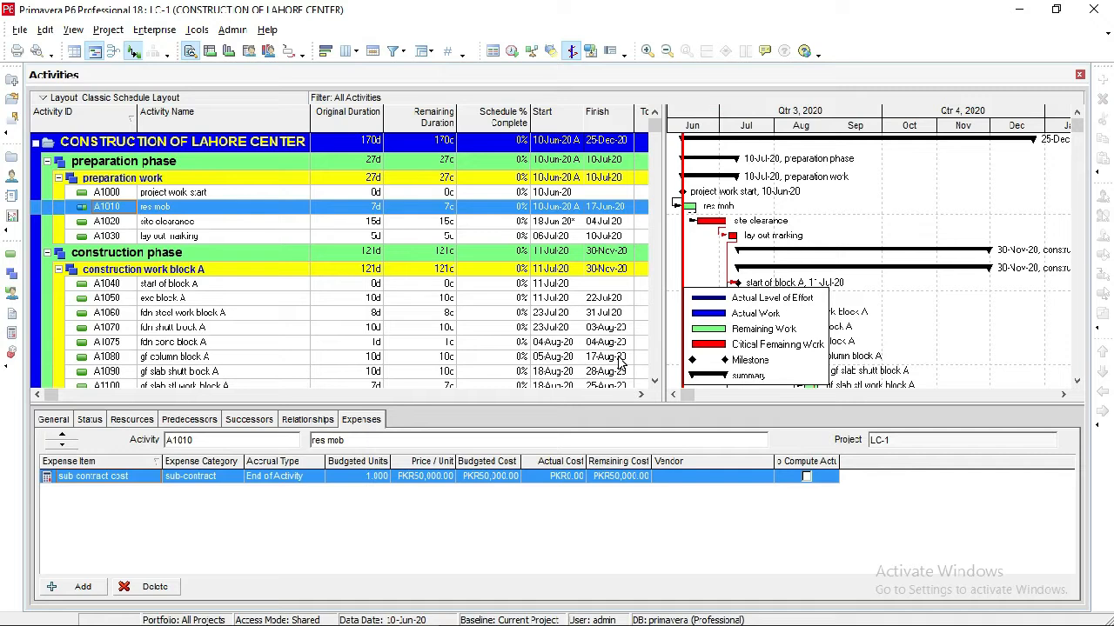
Save a copy of the current CONSTRUCTION OF LAHORE CENTER project as a new baseline.
left_click(531, 409)
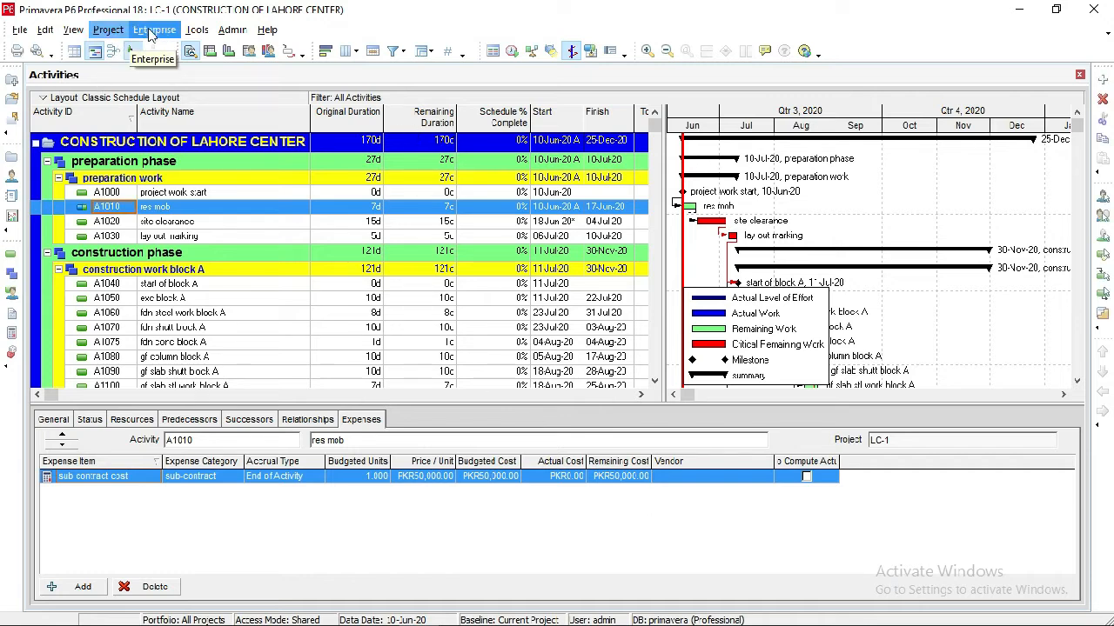
left_click(108, 31)
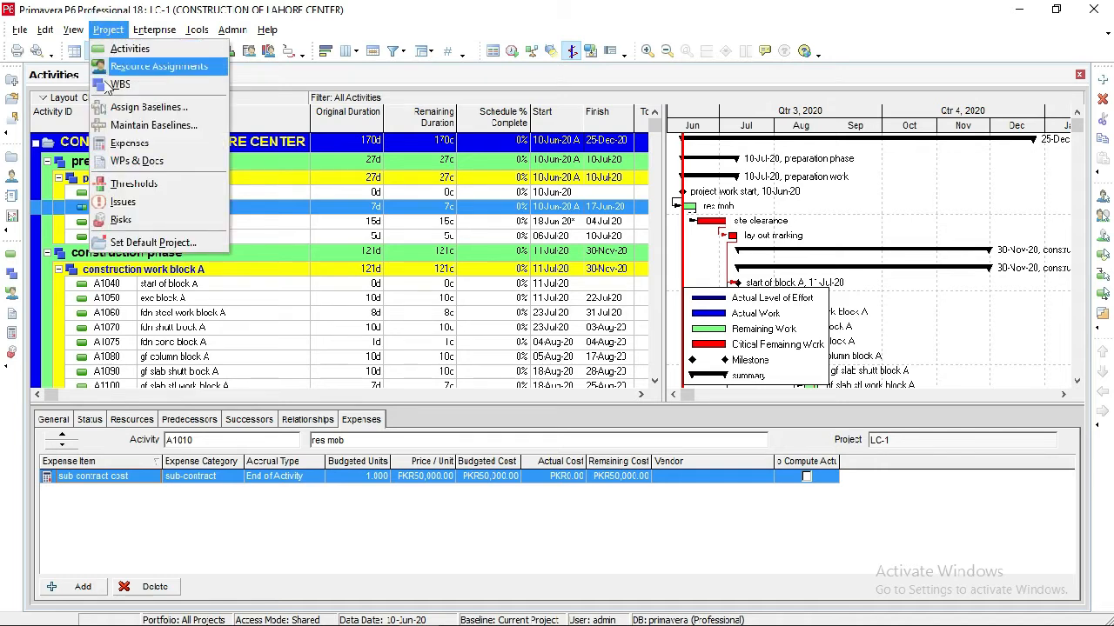
left_click(139, 130)
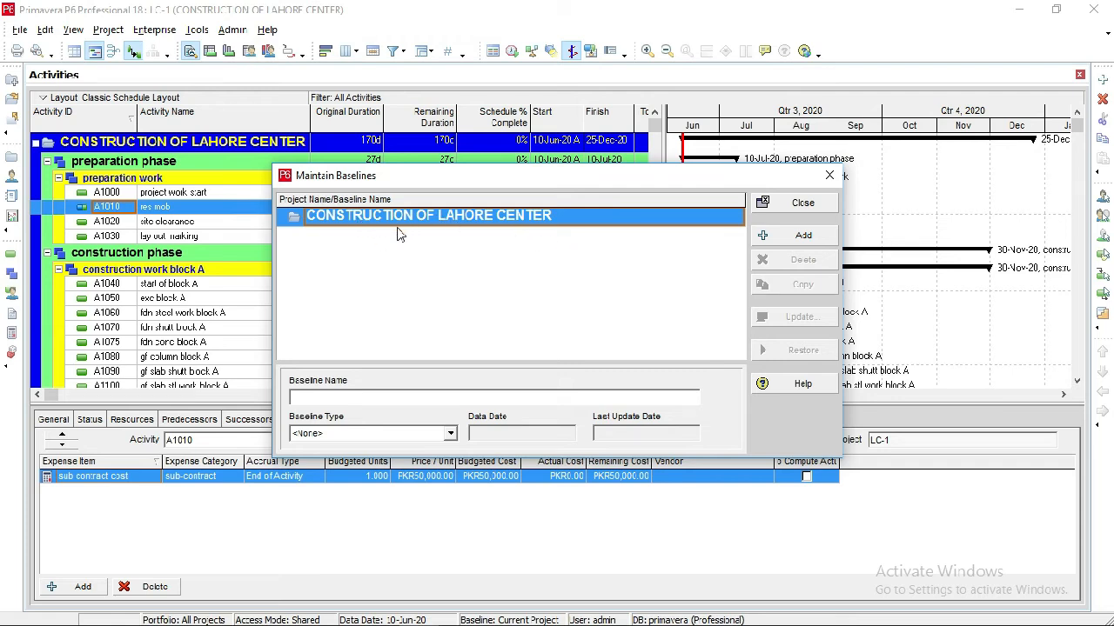
left_click(776, 235)
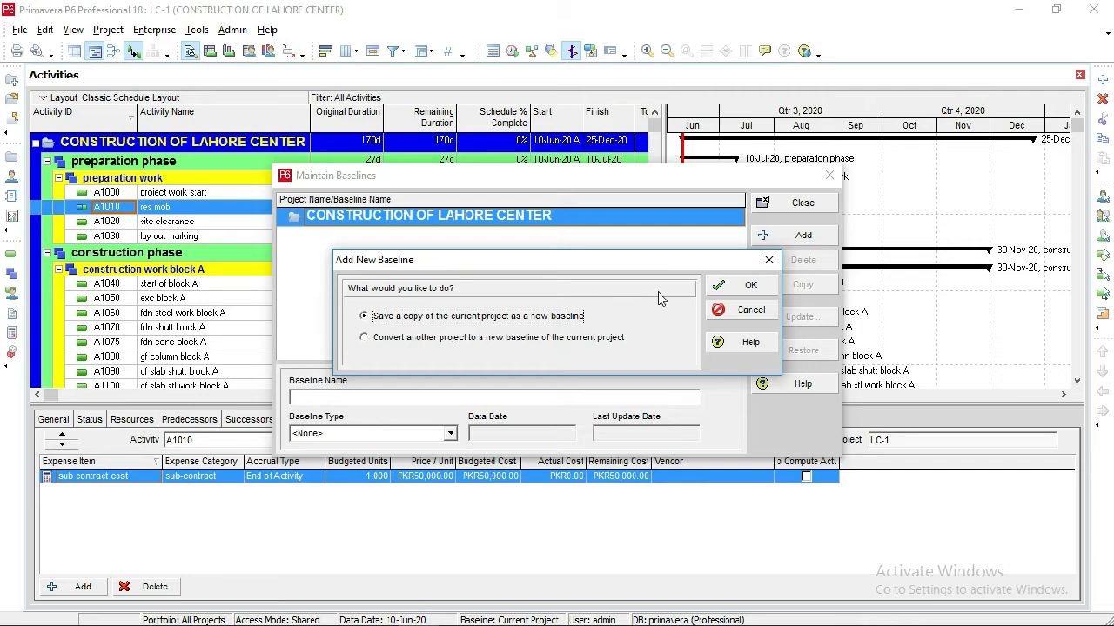
left_click(732, 288)
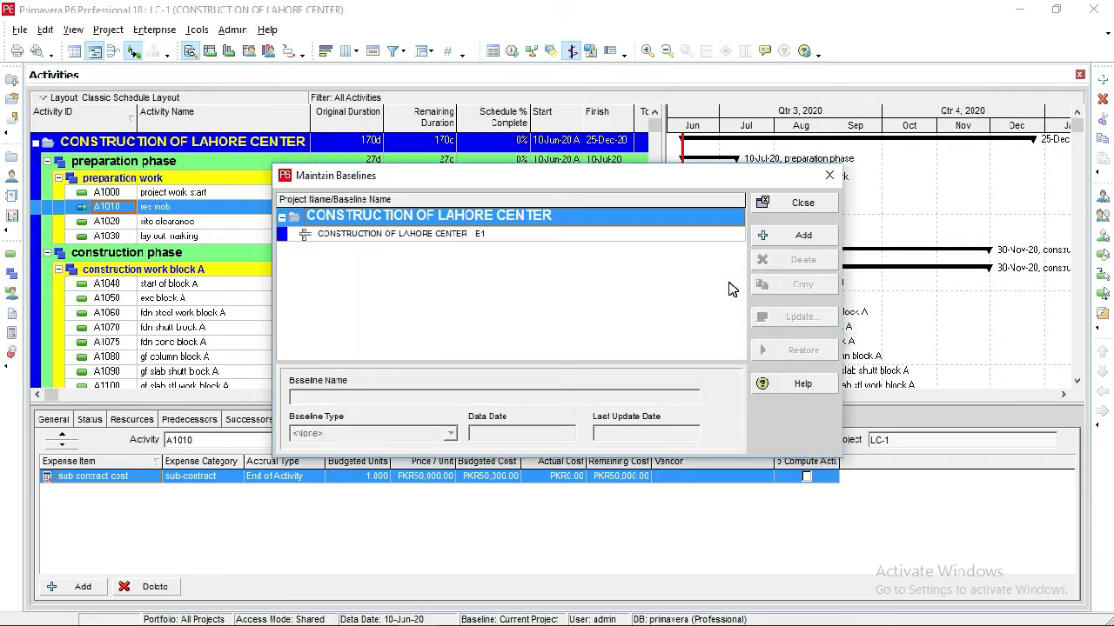
left_click(554, 235)
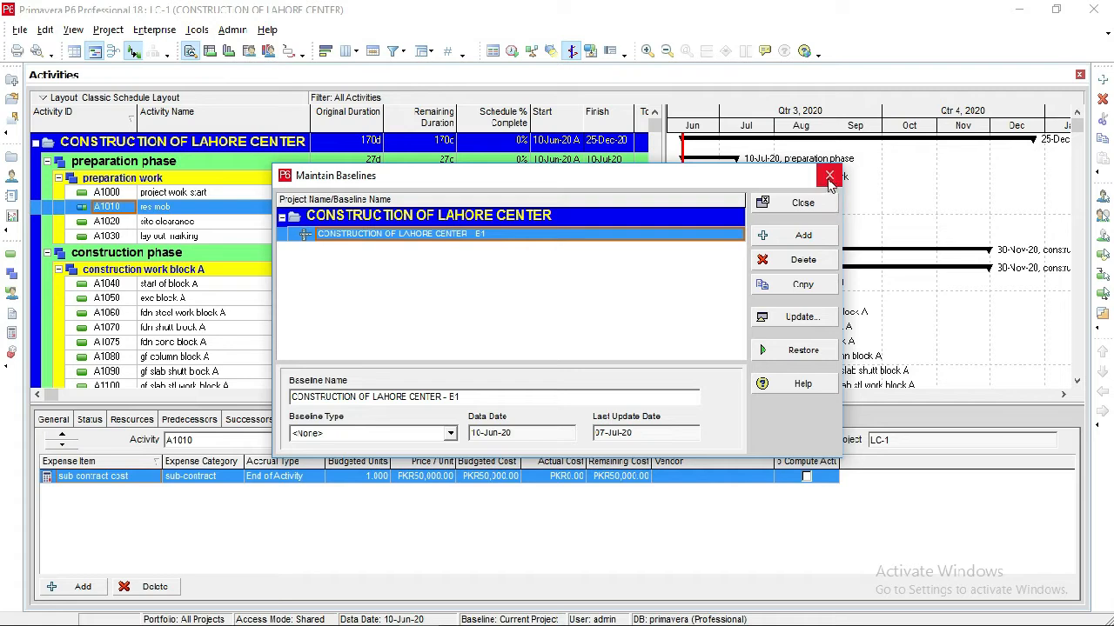
left_click(774, 203)
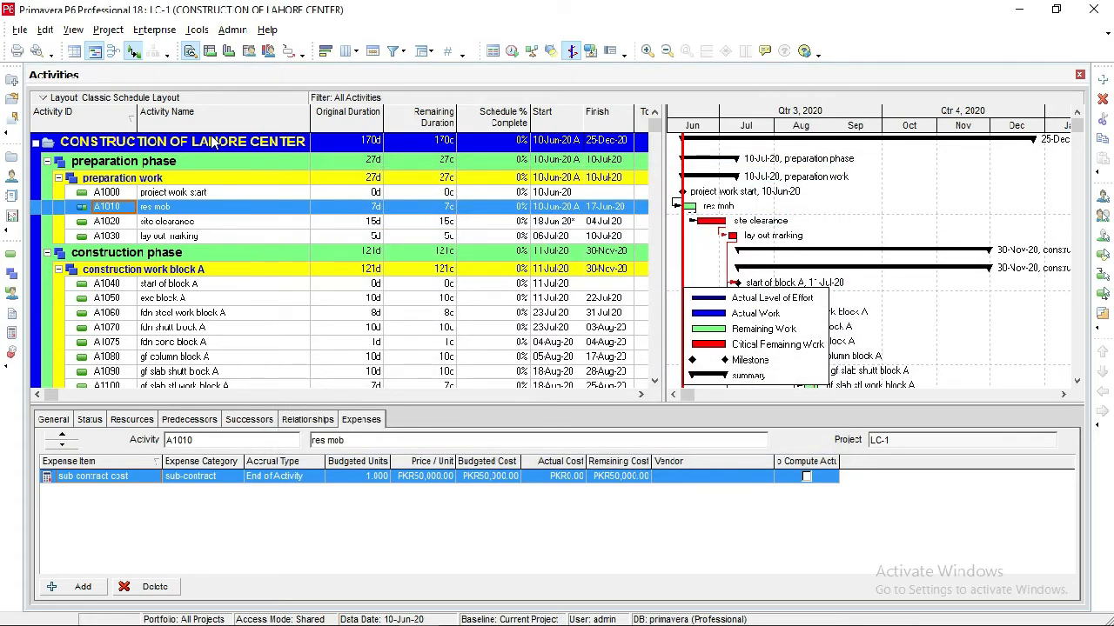
Assign CONSTRUCTION OF LAHORE CENTER - B1 as both the project baseline and the primary user baseline.
left_click(108, 30)
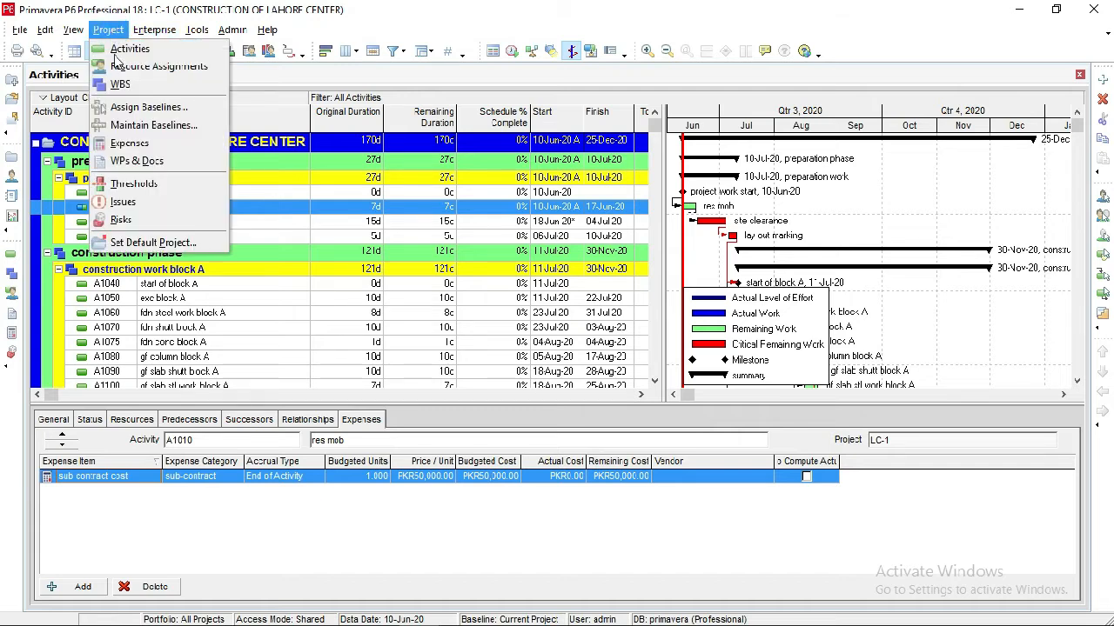
left_click(121, 108)
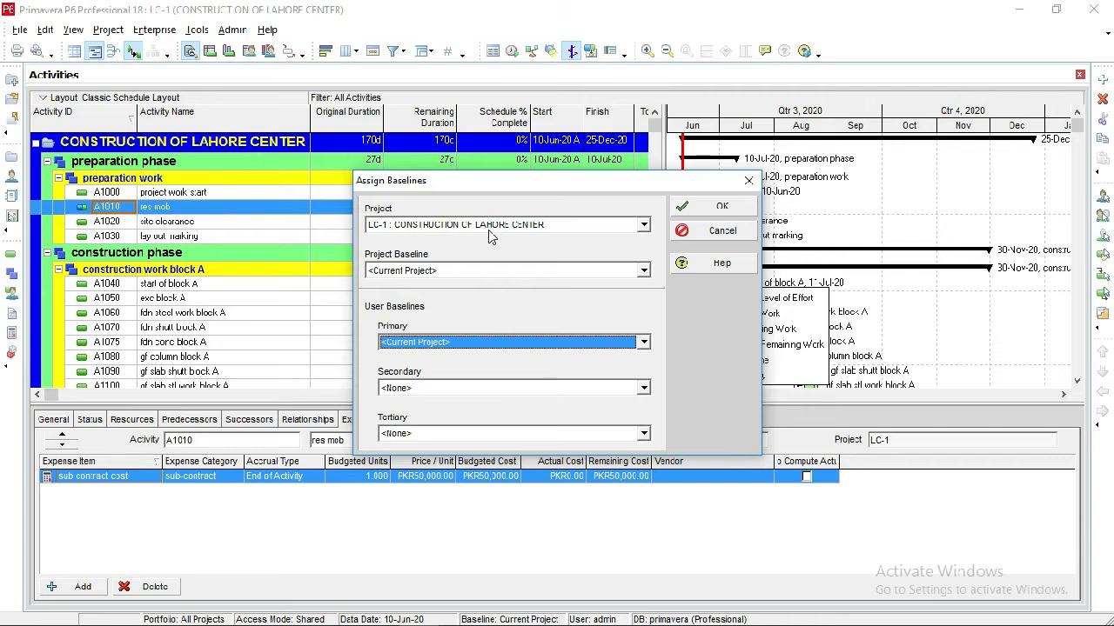
left_click(641, 271)
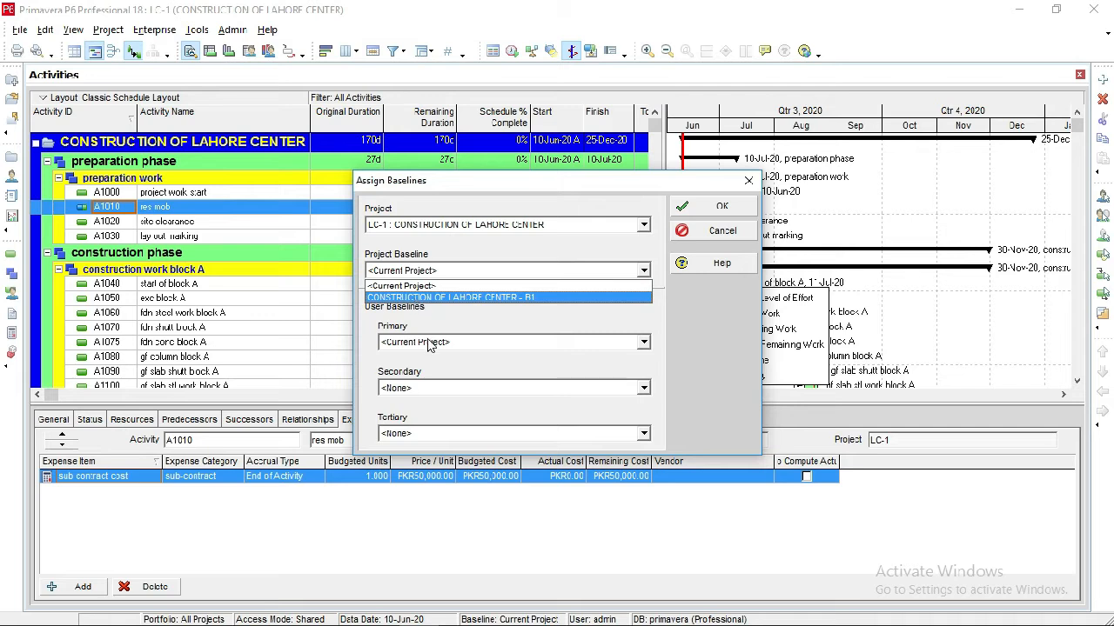
left_click(496, 298)
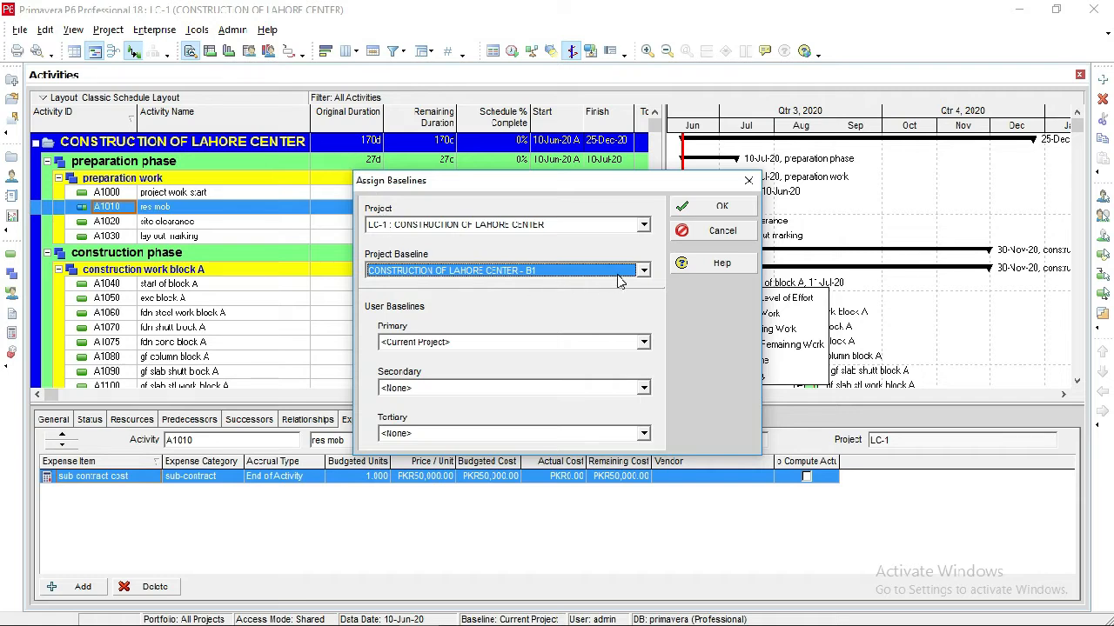
left_click(644, 342)
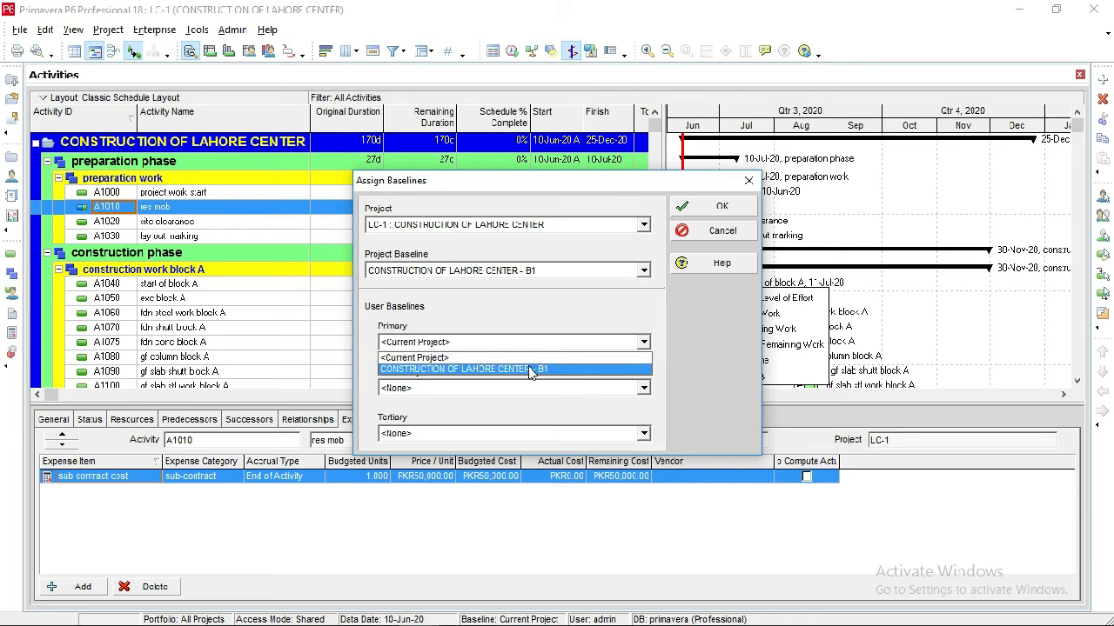
left_click(531, 369)
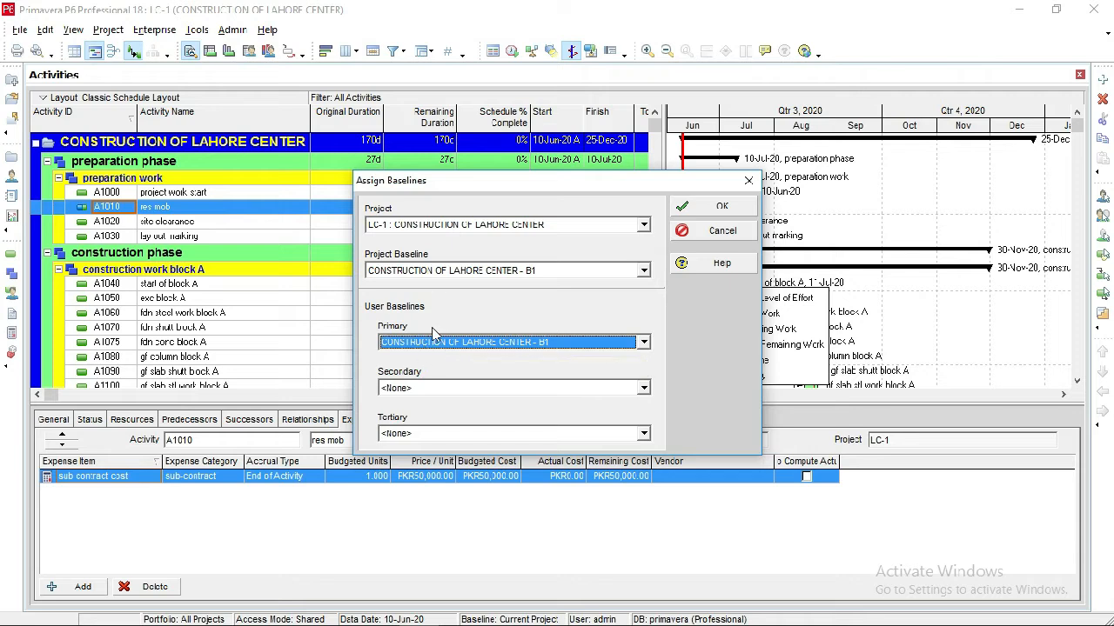
left_click(715, 207)
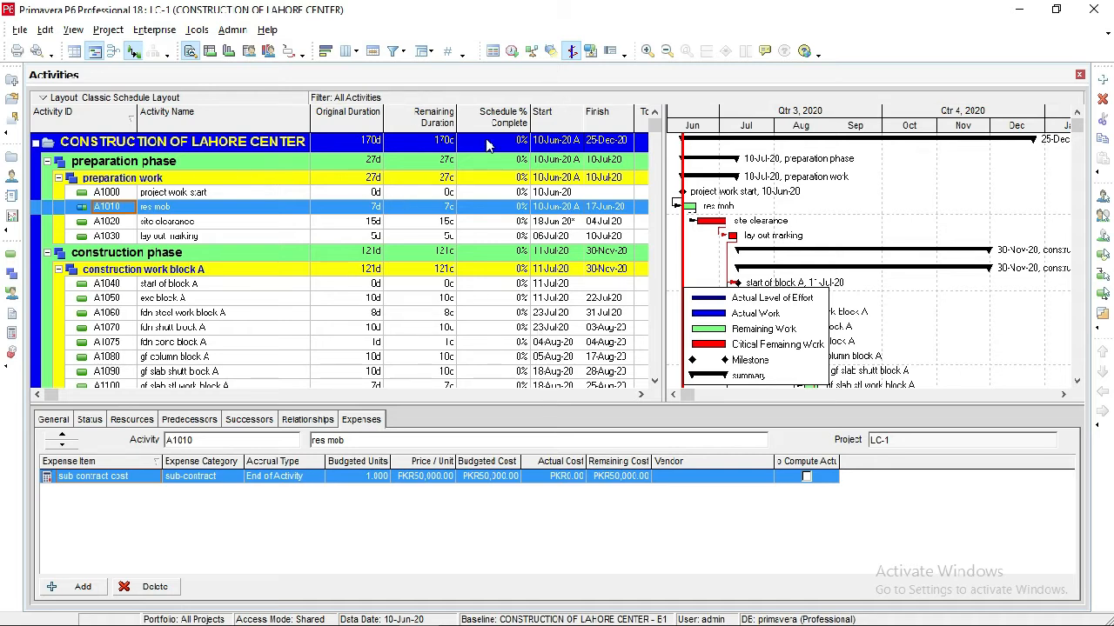
Add Activity % Complete from Percent Completes to the activity table's selected columns, directly after Activity Name.
right_click(402, 196)
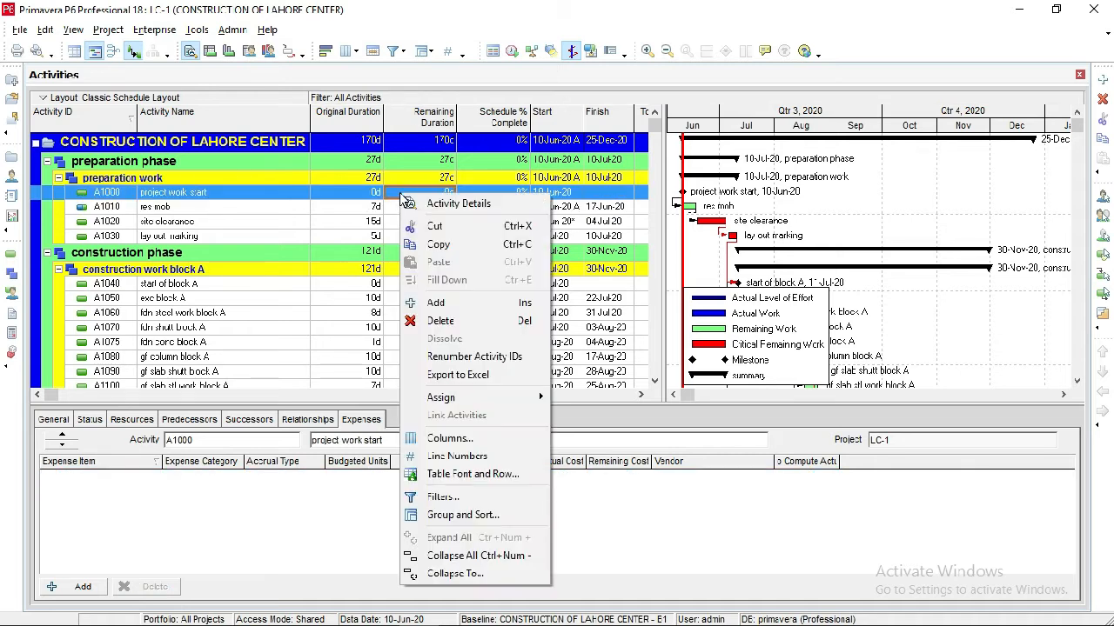
right_click(393, 128)
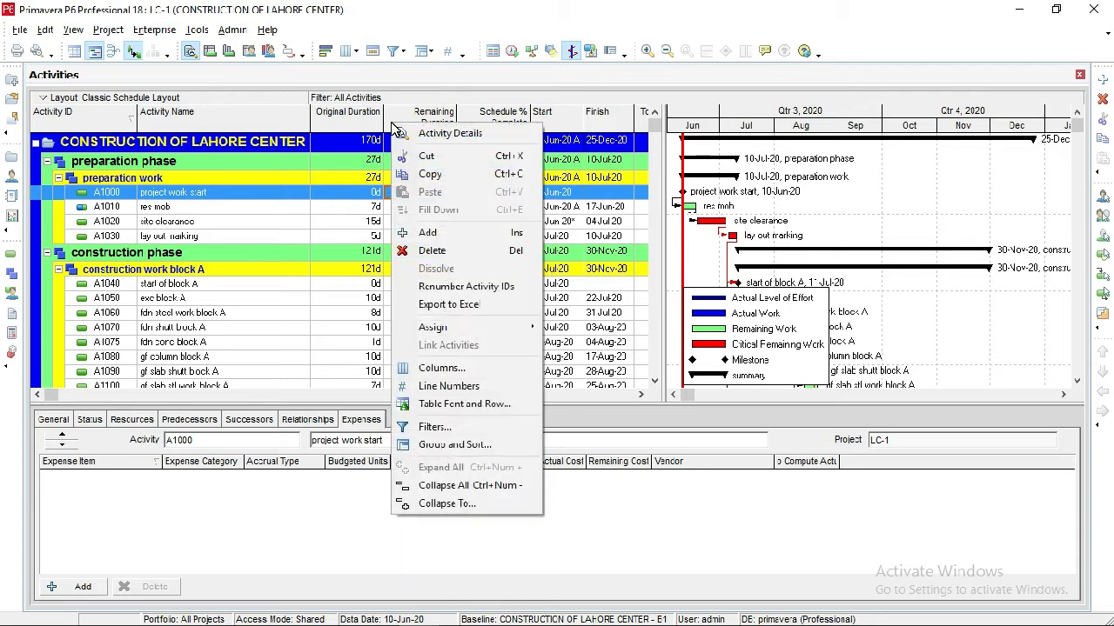
left_click(73, 31)
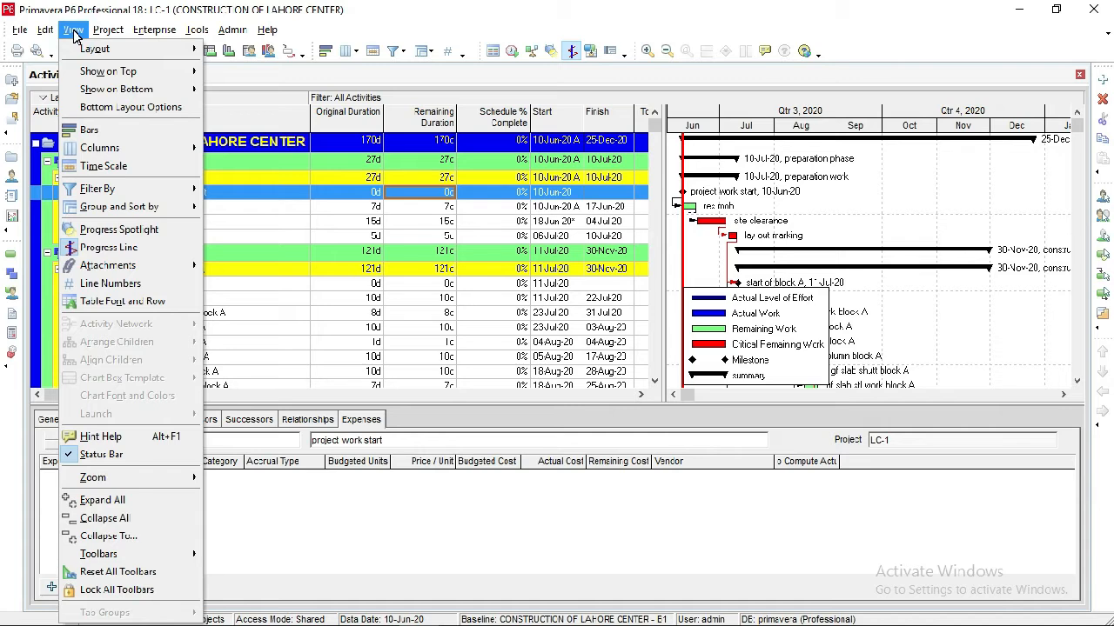
left_click(112, 155)
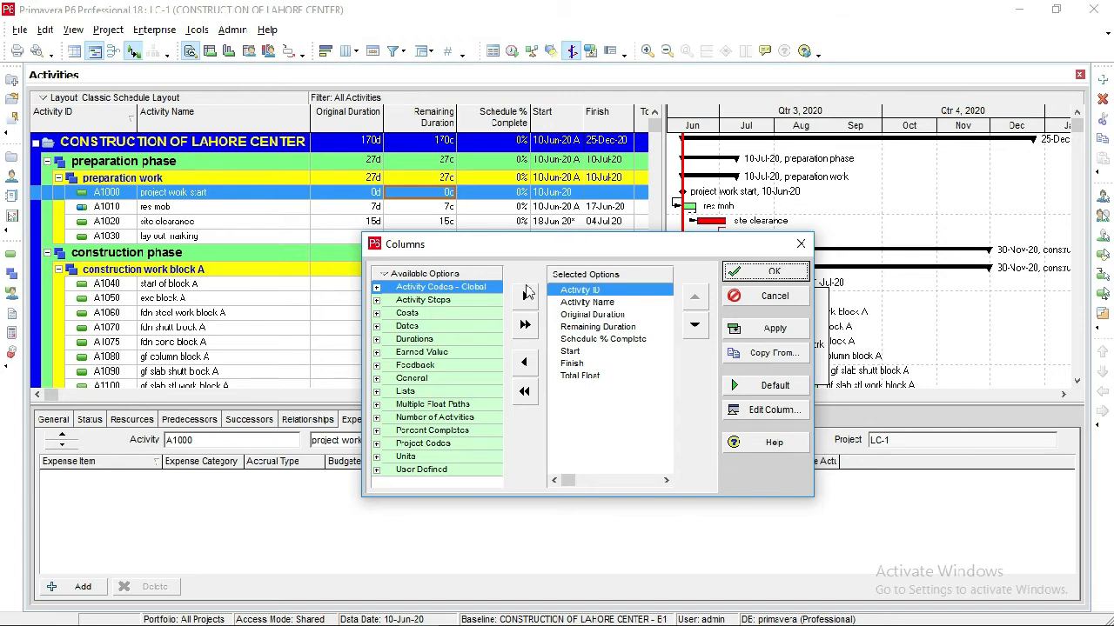
left_click(597, 304)
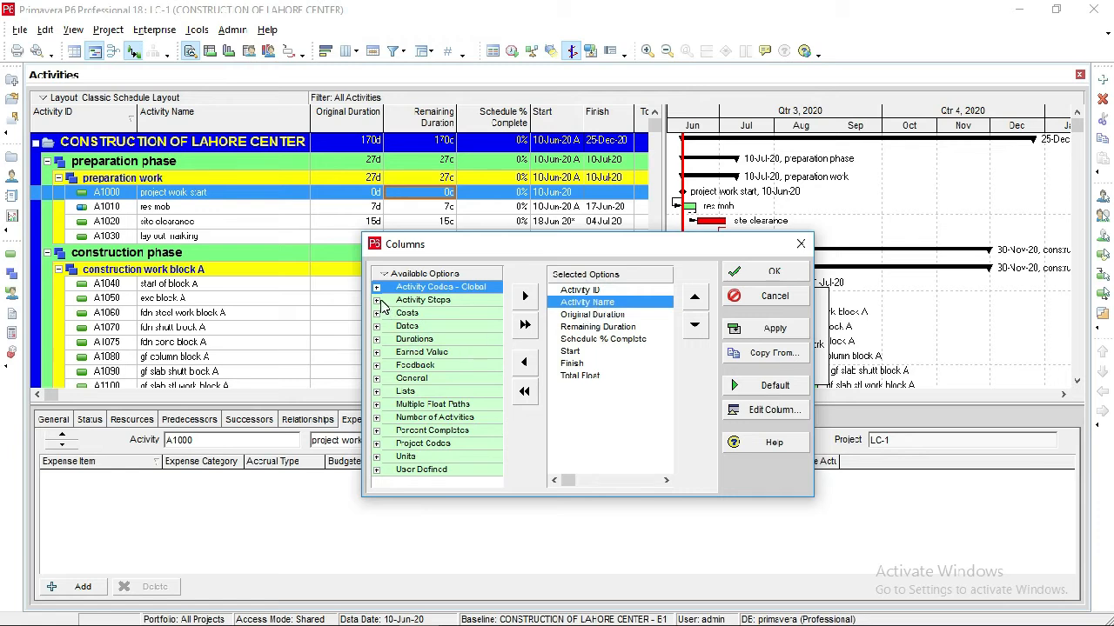
left_click(377, 430)
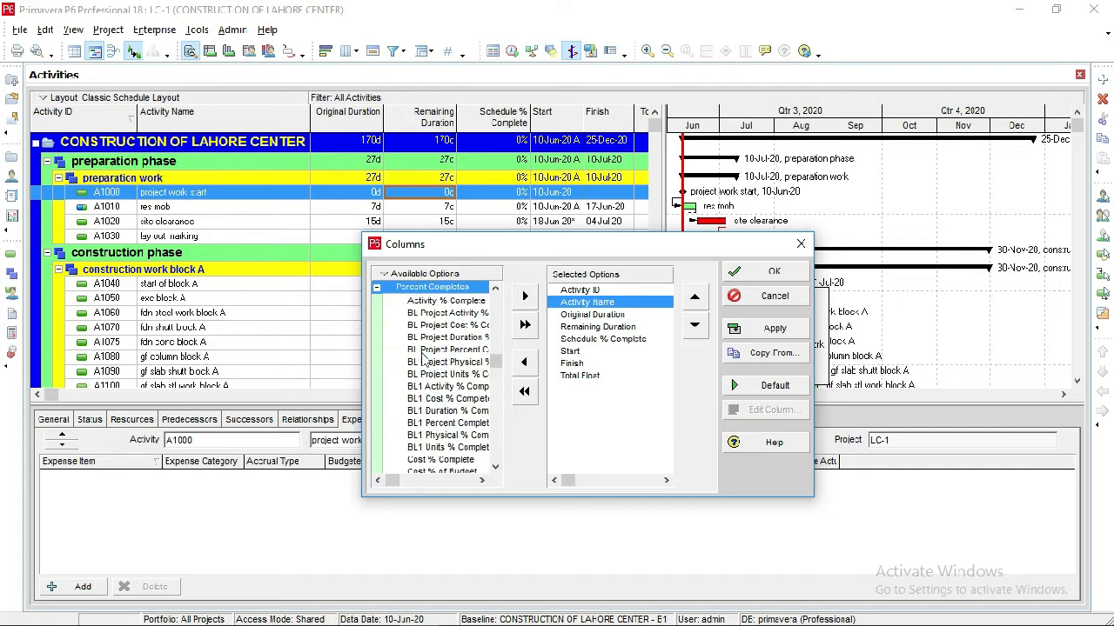
left_click(445, 301)
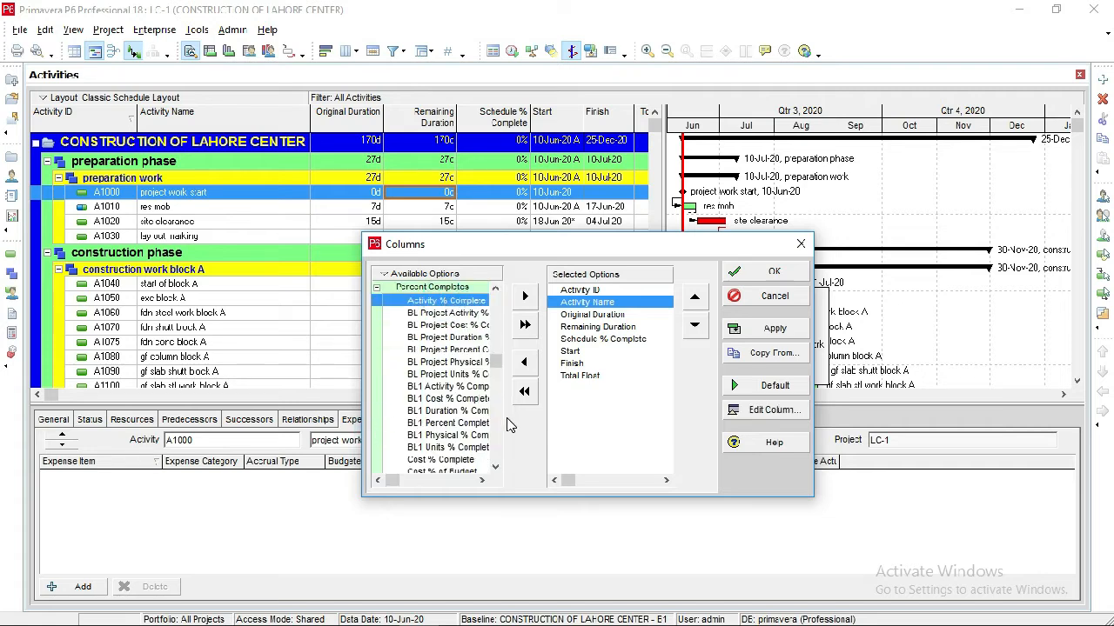
left_click(483, 483)
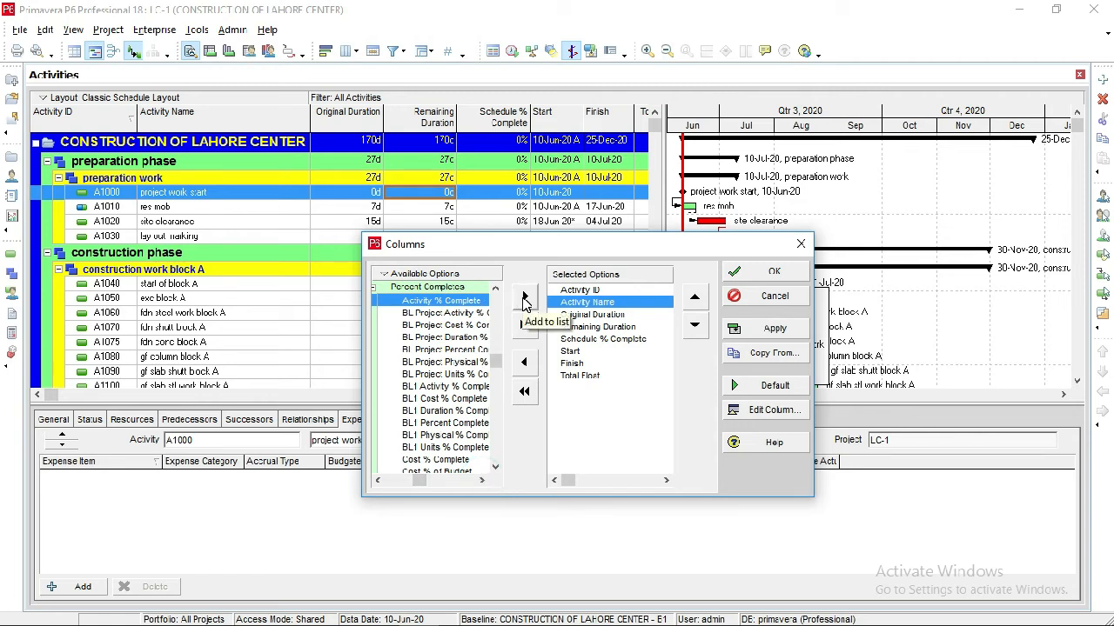
left_click(524, 299)
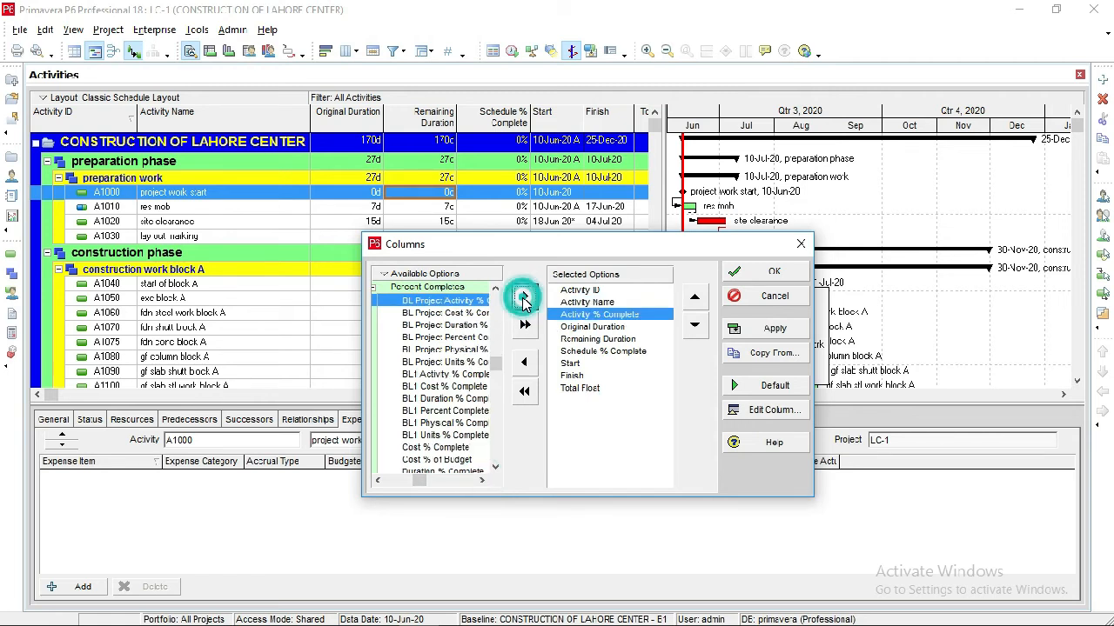
Add BL1 Duration from the Durations group to the selected columns, directly after Original Duration.
left_click(592, 329)
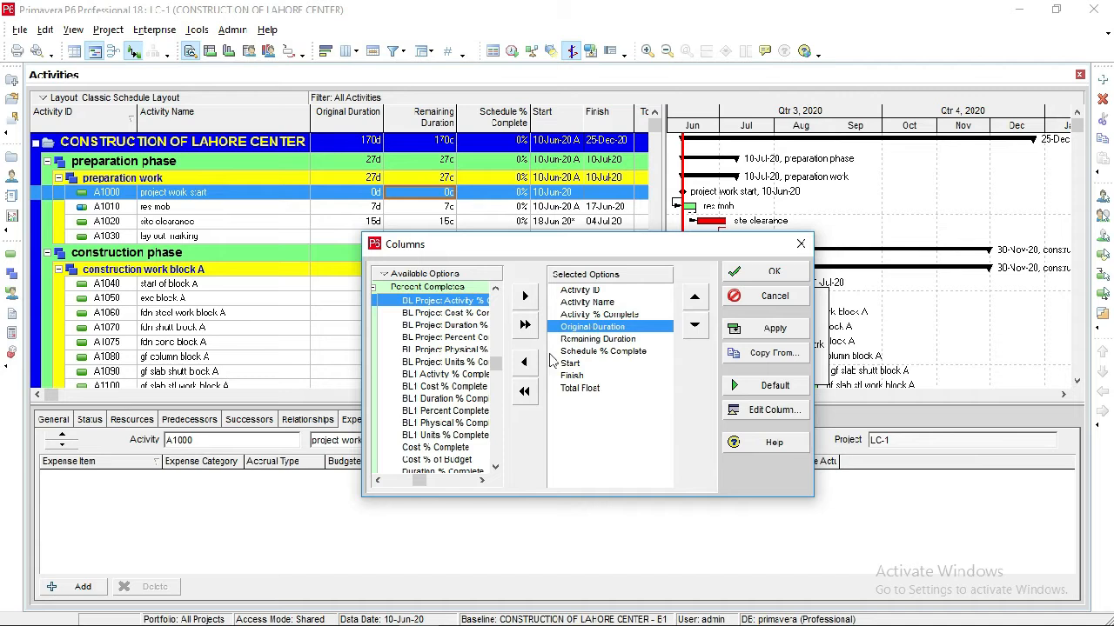
left_click(481, 483)
left_click(481, 482)
left_click(481, 483)
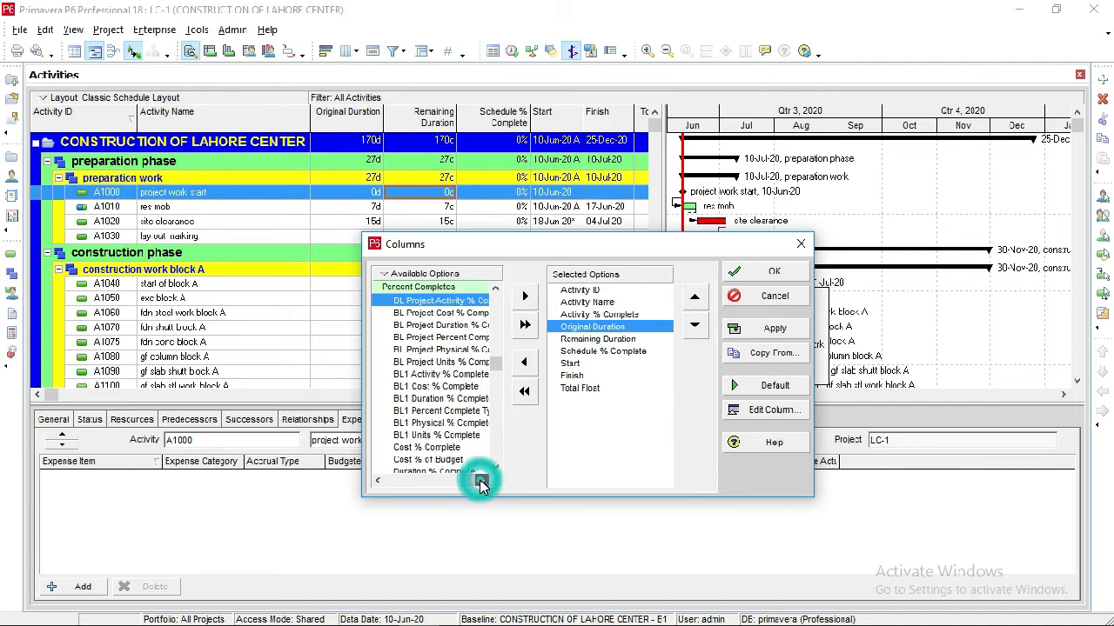
left_click(482, 485)
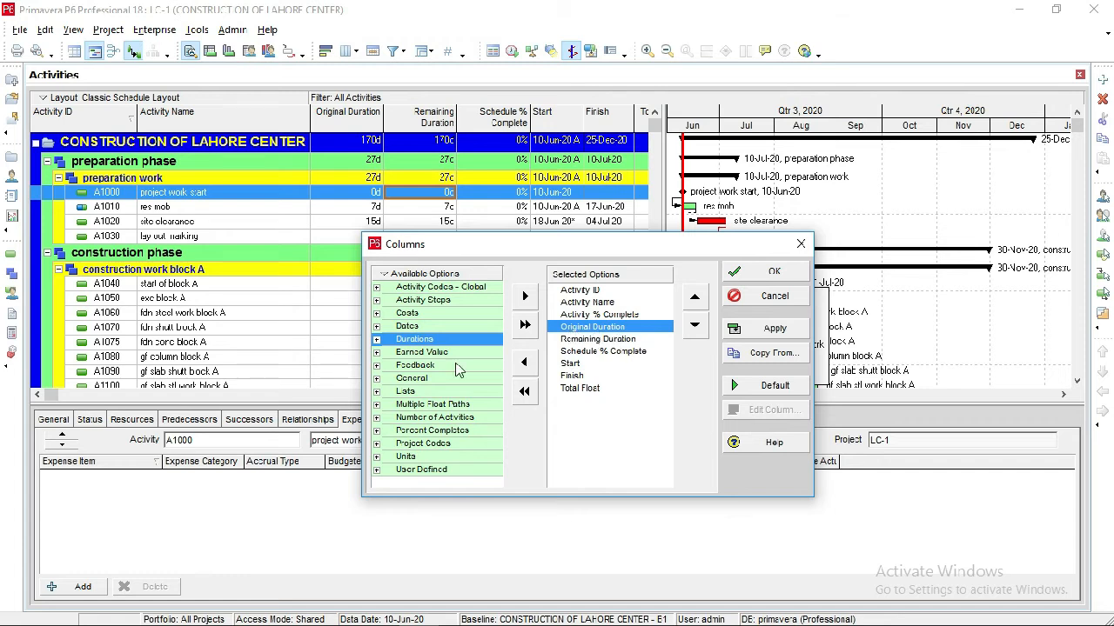
left_click(377, 339)
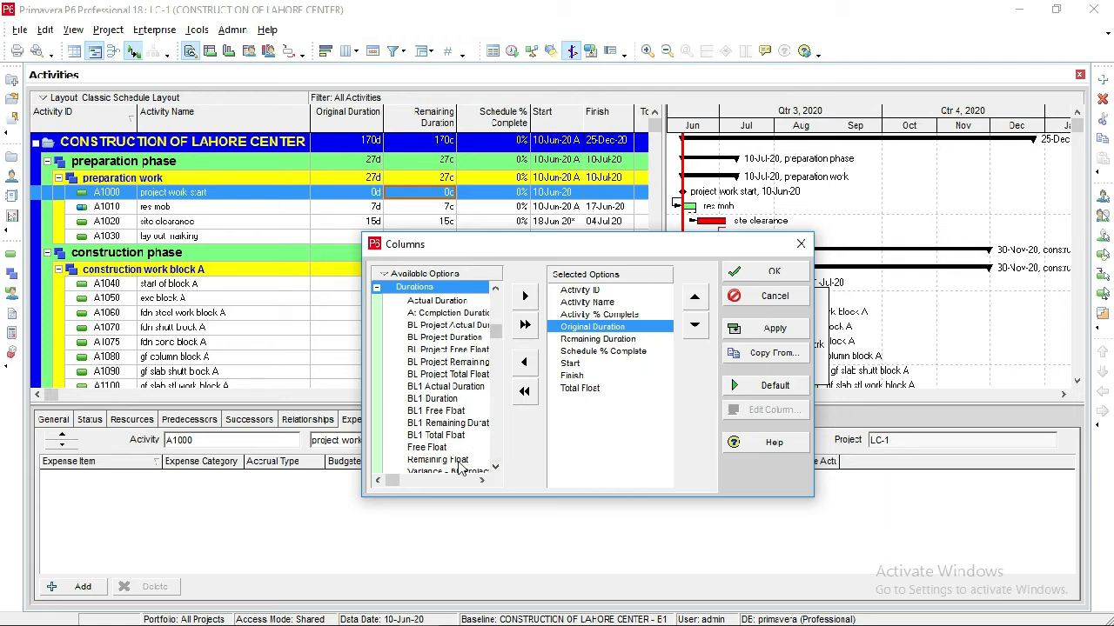
left_click(494, 470)
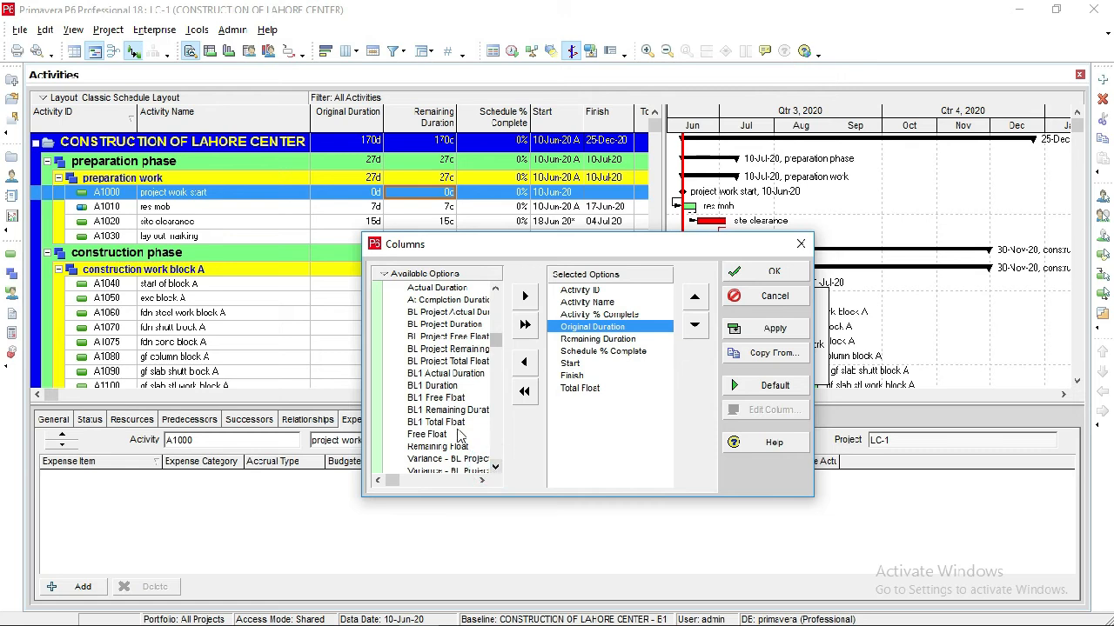
left_click(440, 387)
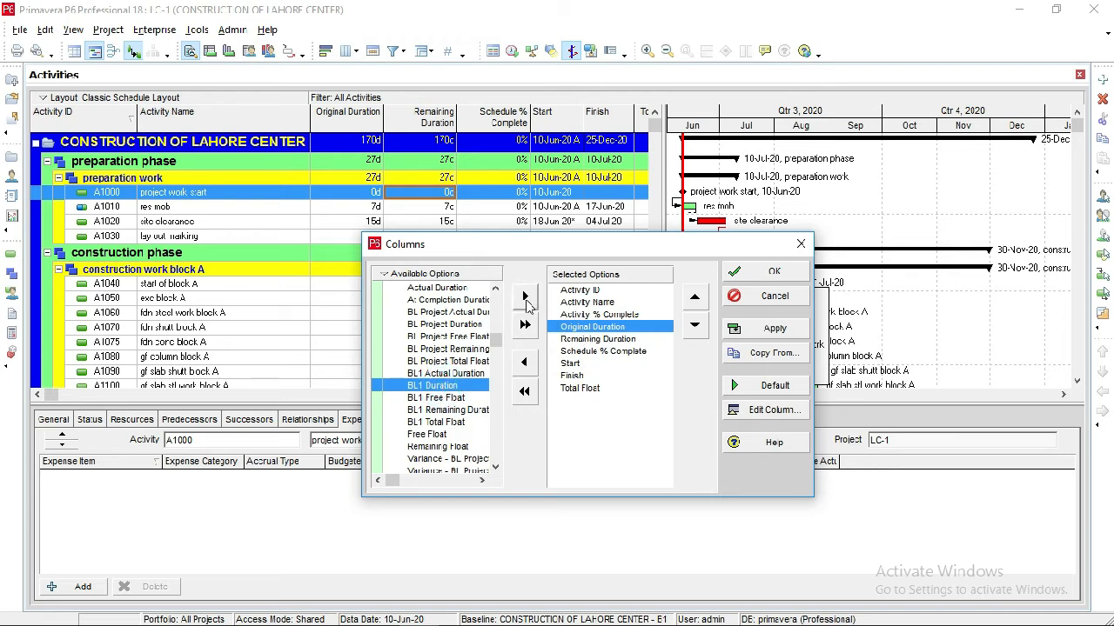
left_click(526, 299)
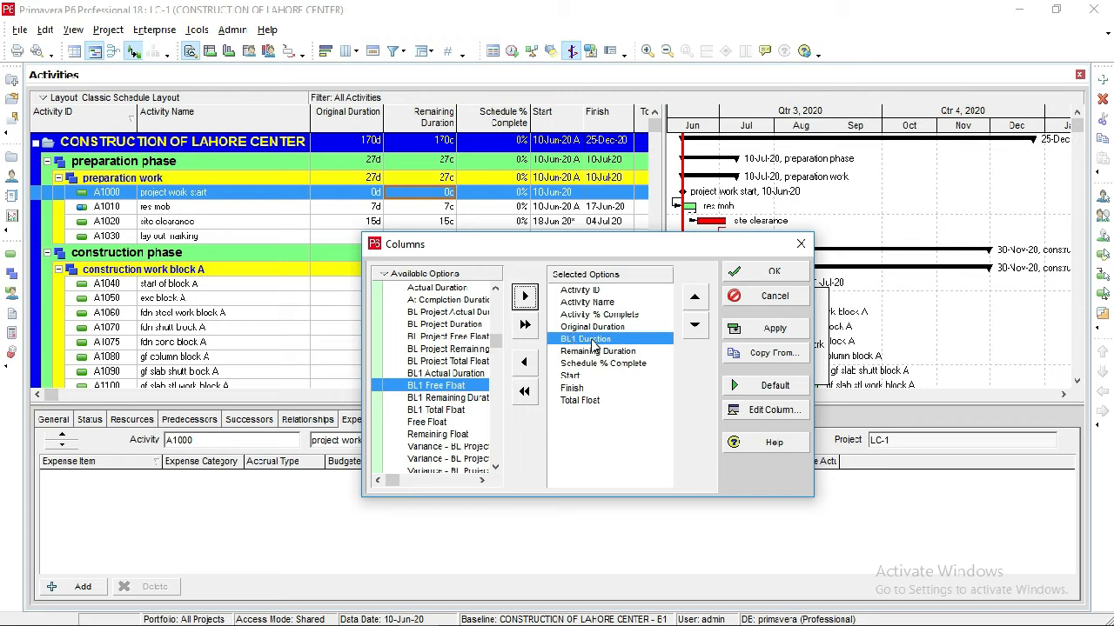
Add Actual Duration to the selected columns, directly after BL1 Duration.
left_click(441, 290)
scroll(441, 294, "up", 2)
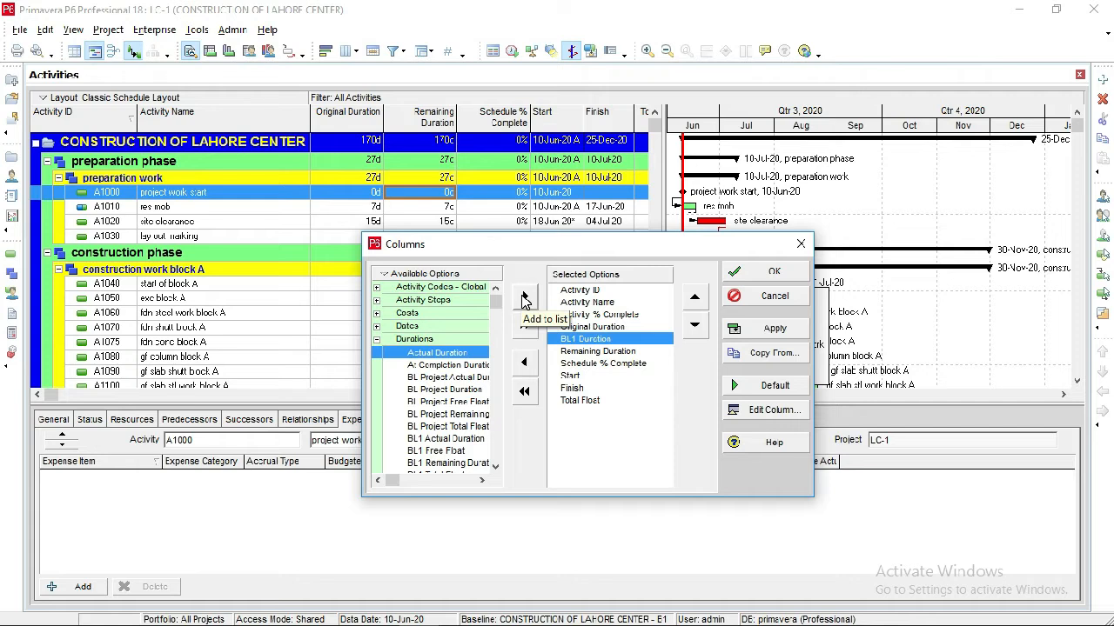
left_click(523, 301)
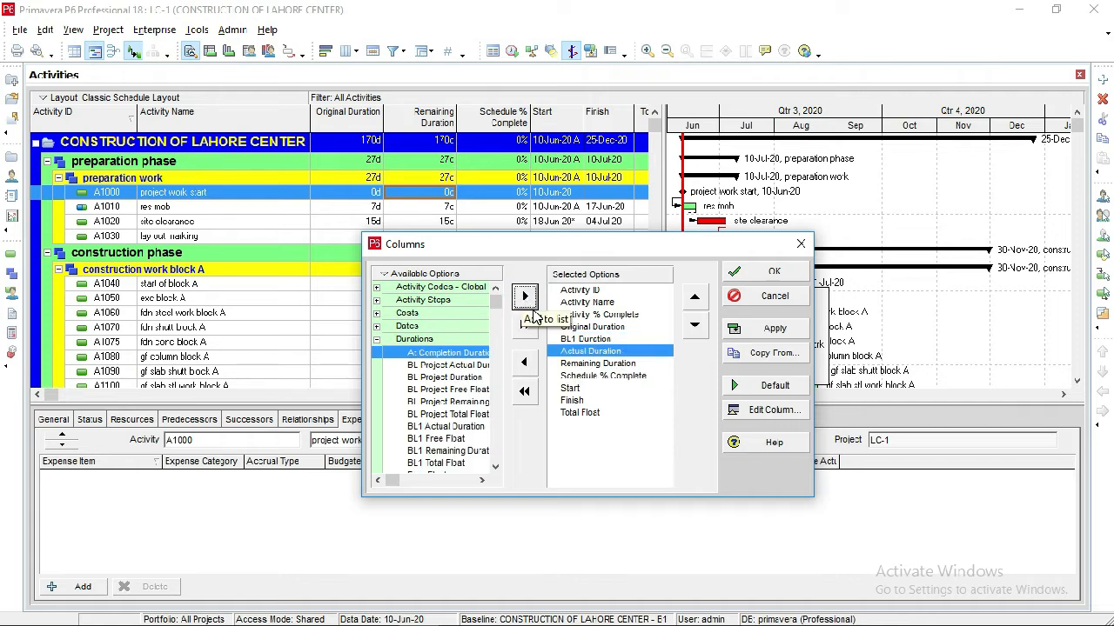
Select Remaining Duration as the insertion point and look through the available Costs columns down to the BL1 variance entries.
left_click(586, 364)
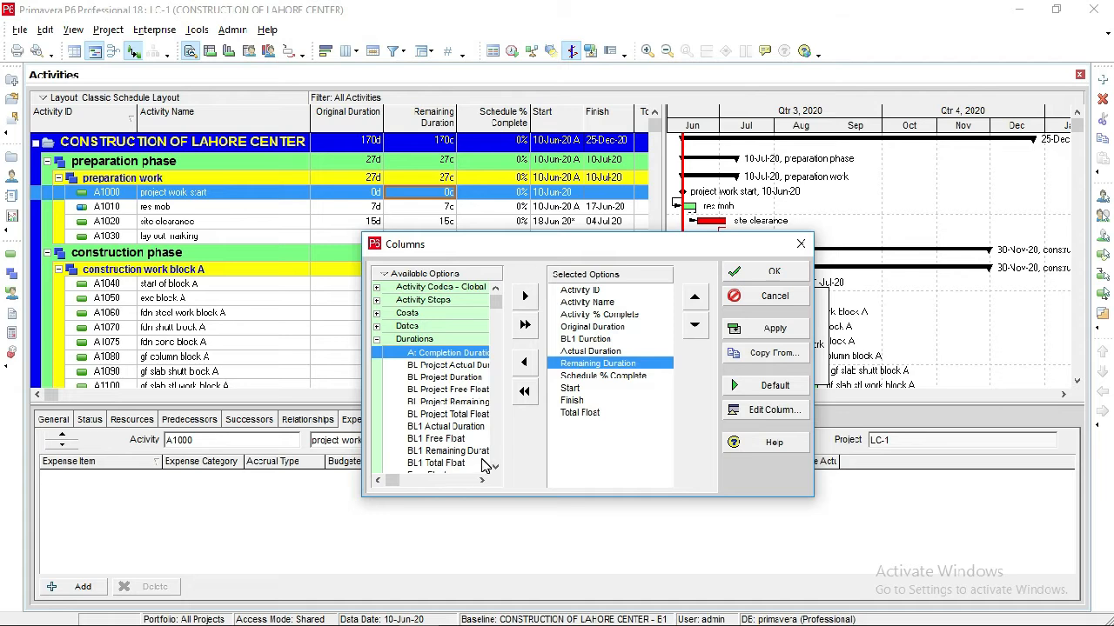
scroll(485, 465, "up", 1)
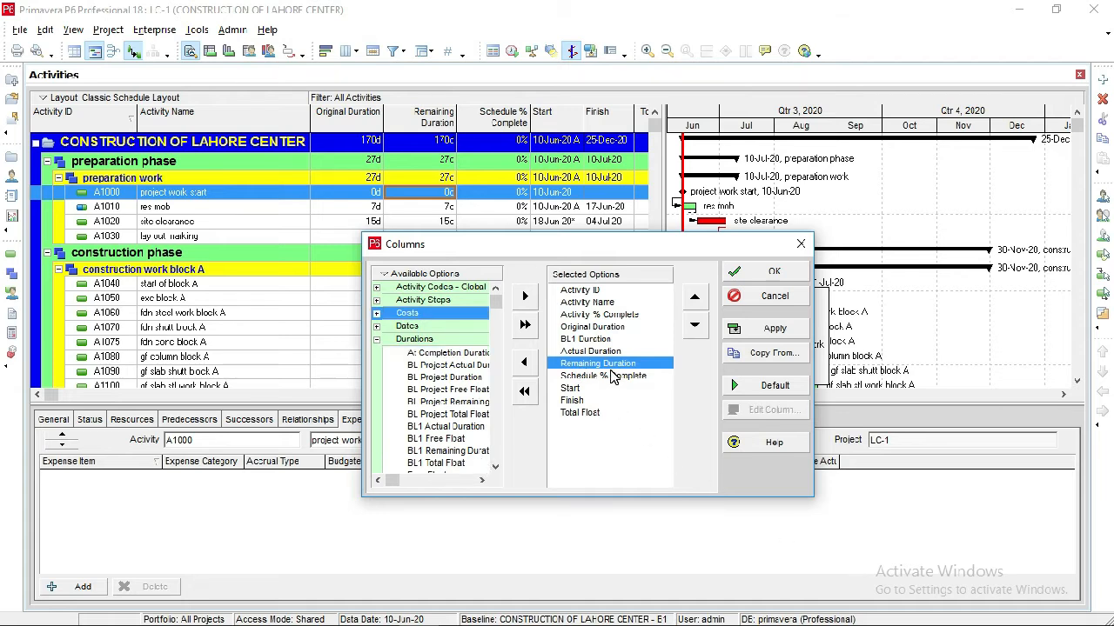
left_click(377, 314)
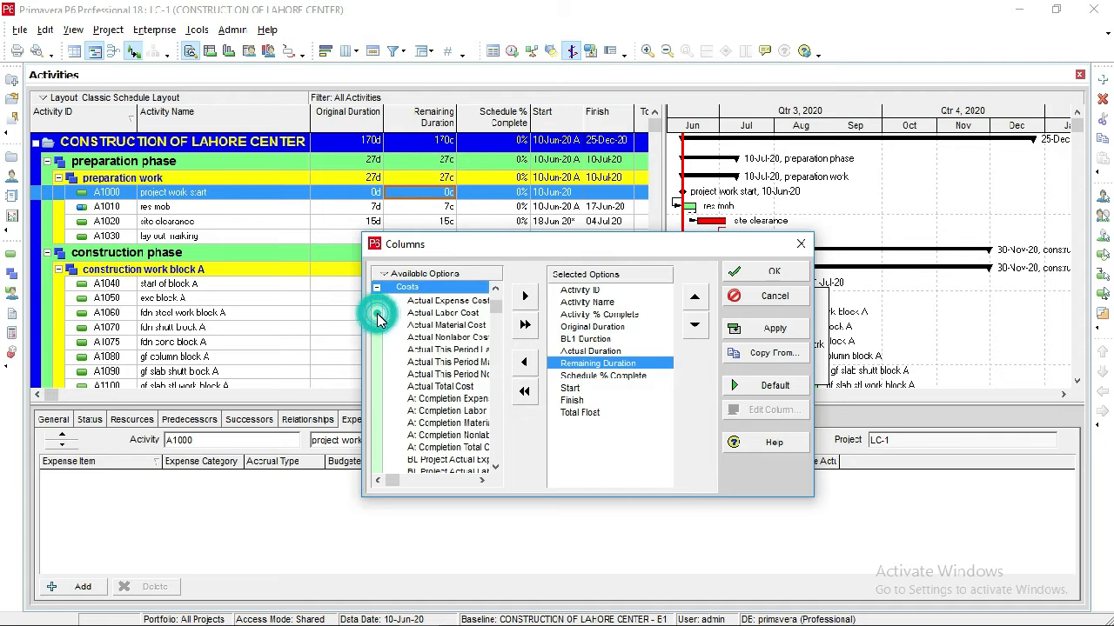
left_click(495, 467)
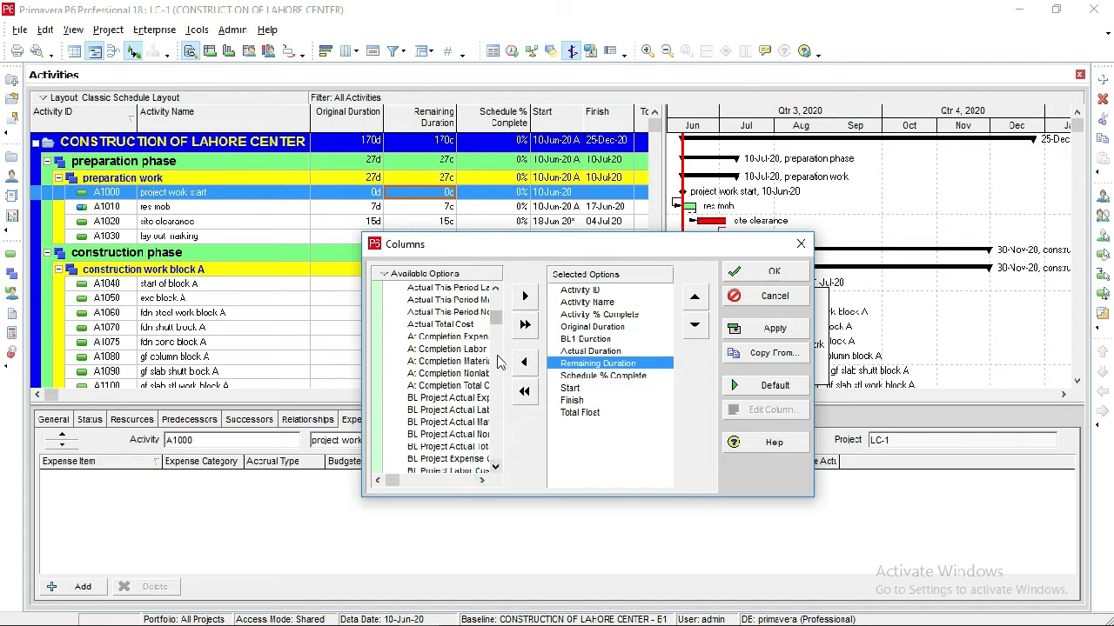
left_click(495, 291)
left_click(494, 289)
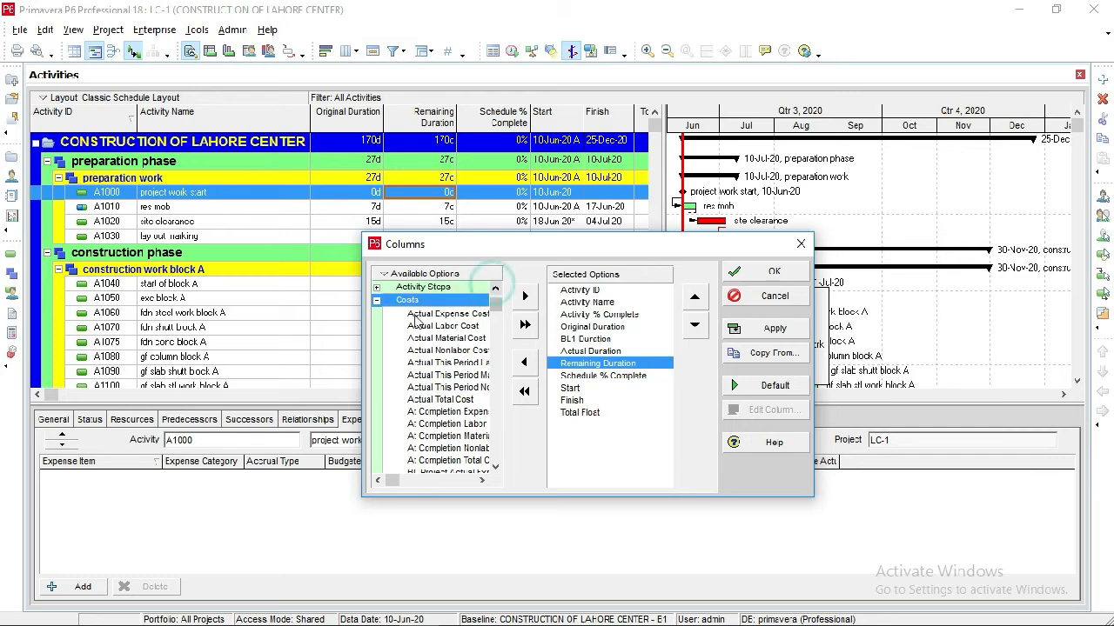
left_click(495, 467)
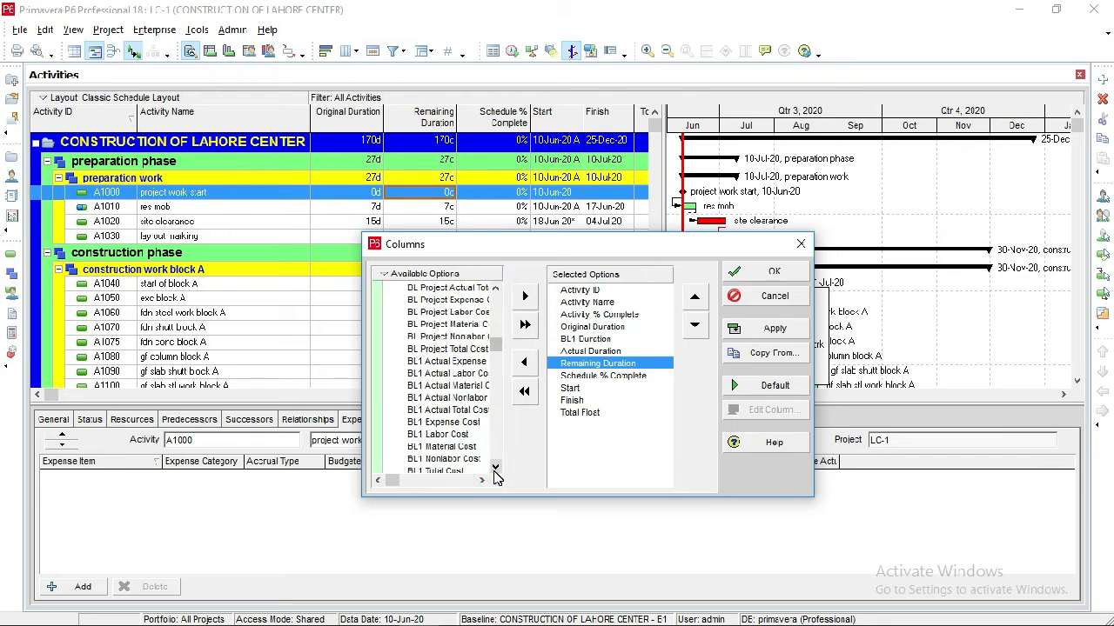
left_click(494, 468)
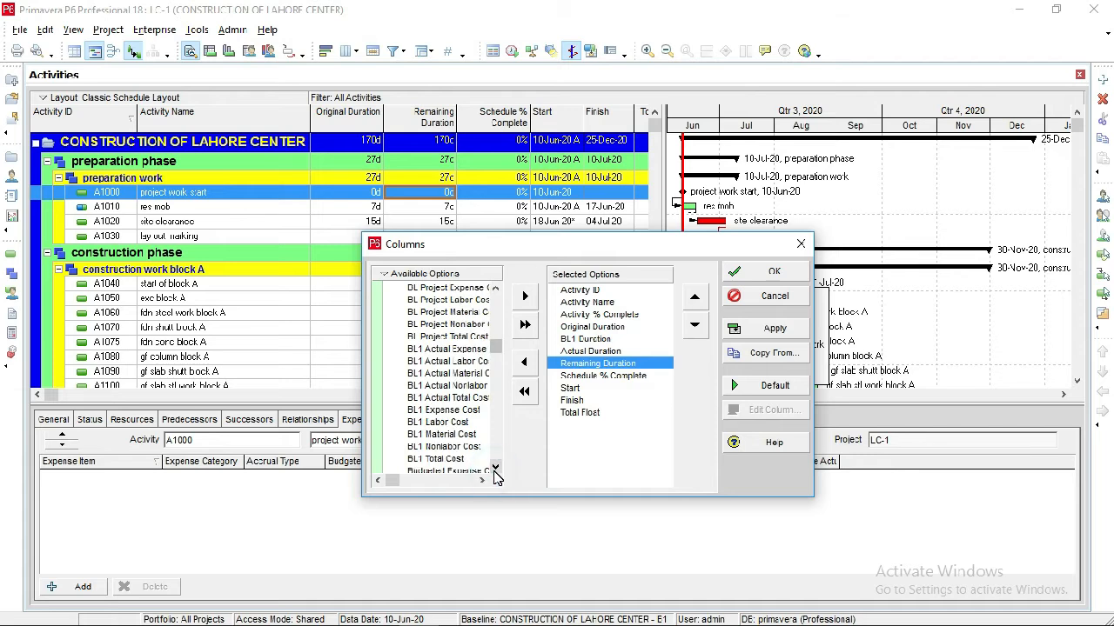
left_click(495, 468)
left_click(495, 468)
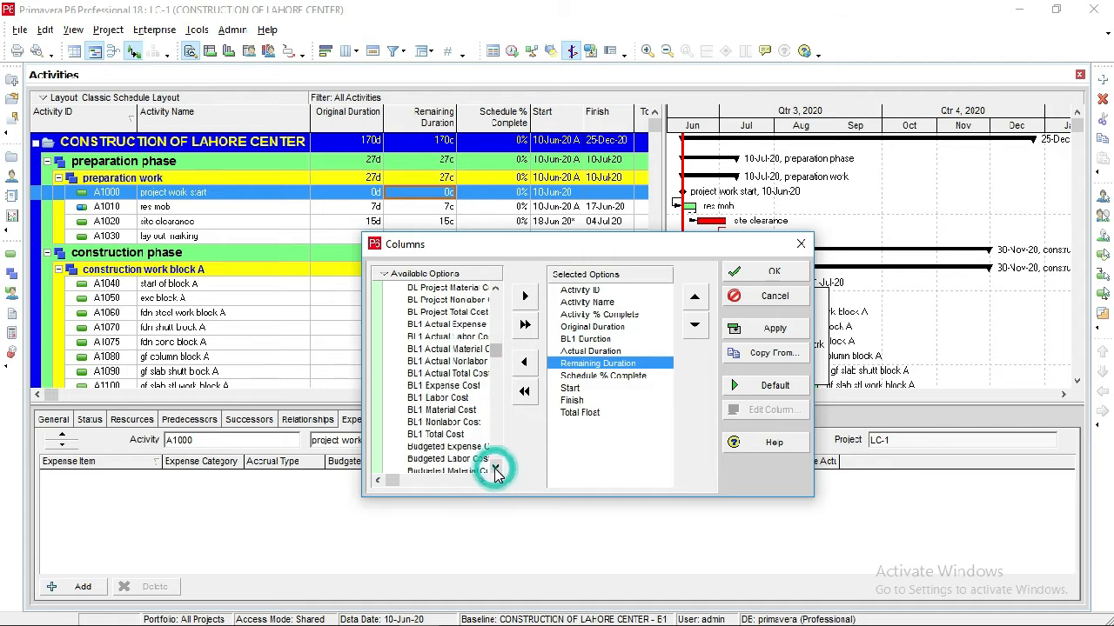
left_click(496, 468)
left_click(495, 468)
left_click(495, 468)
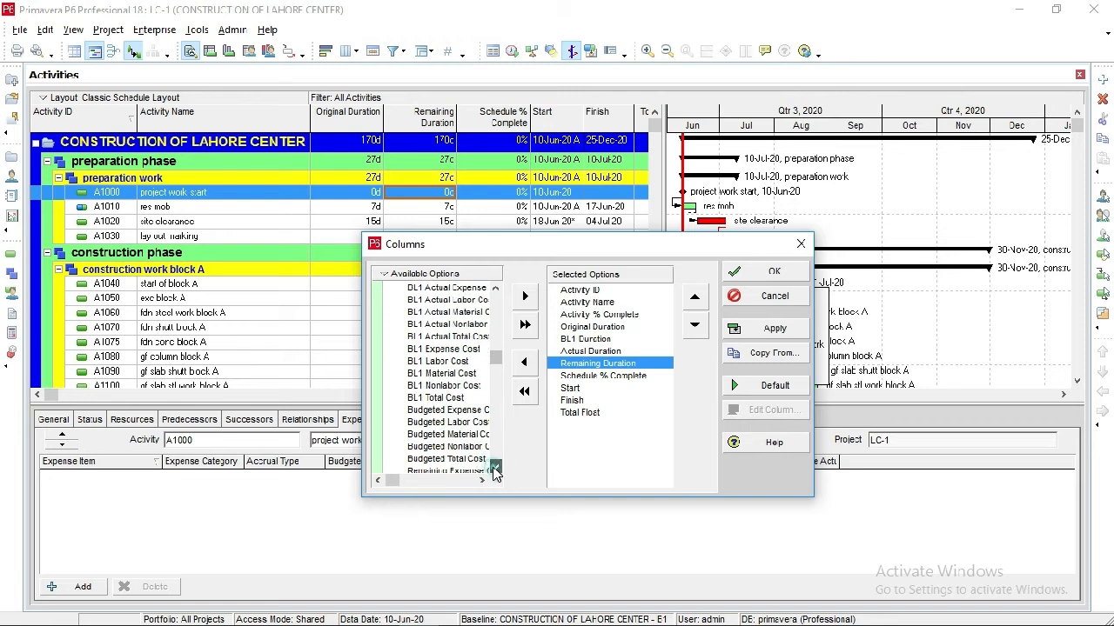
left_click(495, 468)
left_click(495, 468)
left_click(495, 468)
left_click(495, 468)
left_click(495, 468)
left_click(495, 468)
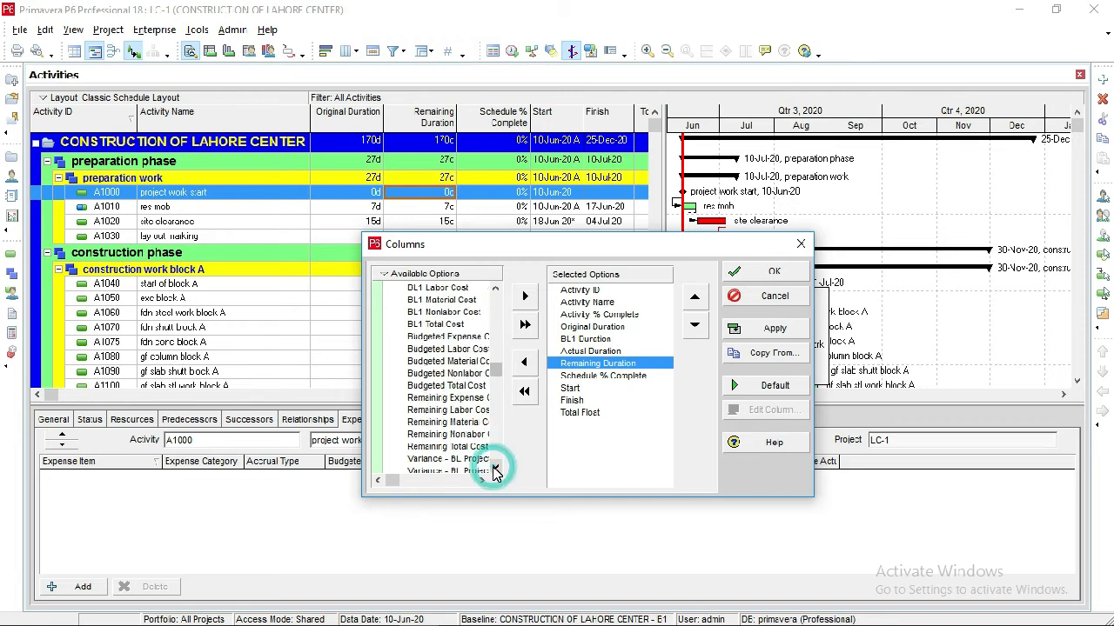
left_click(495, 468)
left_click(495, 468)
left_click(482, 481)
left_click(482, 480)
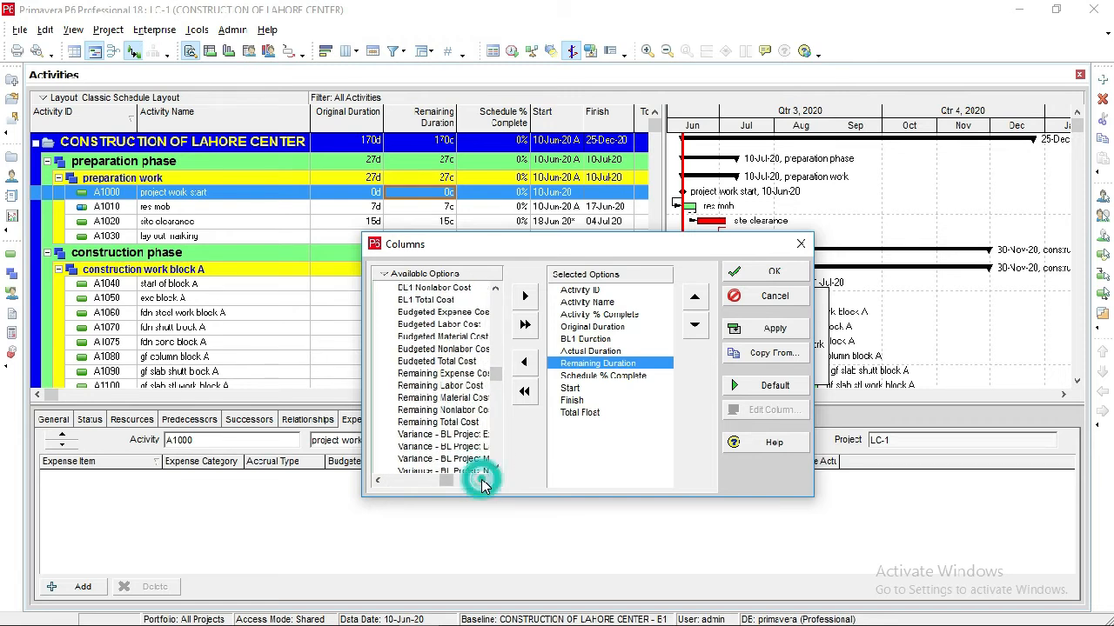
left_click(482, 479)
left_click(498, 467)
left_click(496, 467)
left_click(496, 467)
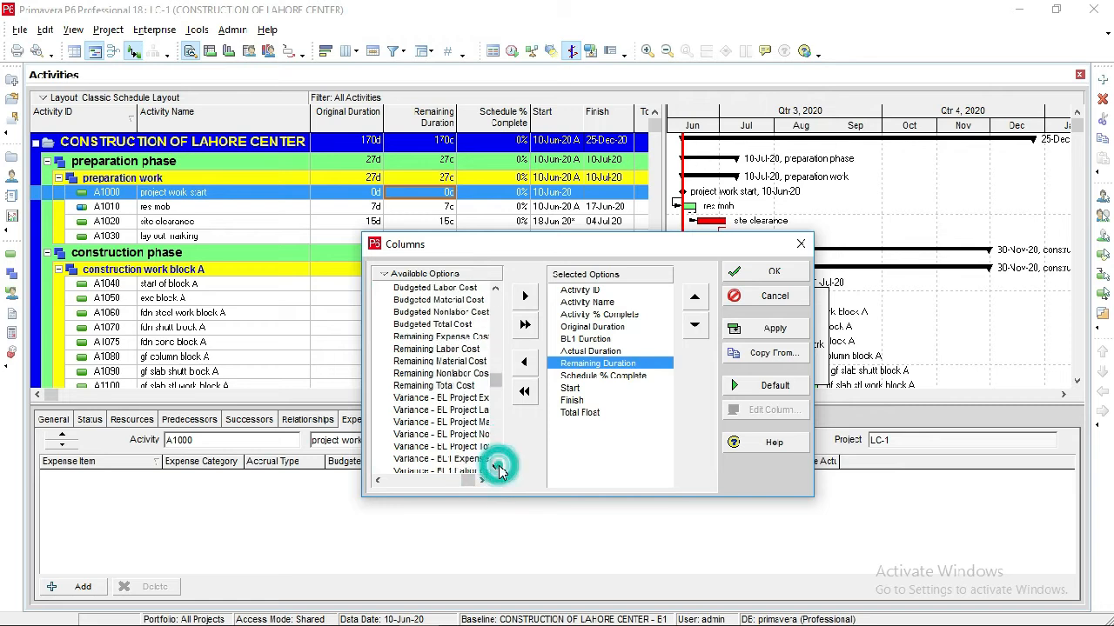
left_click(496, 467)
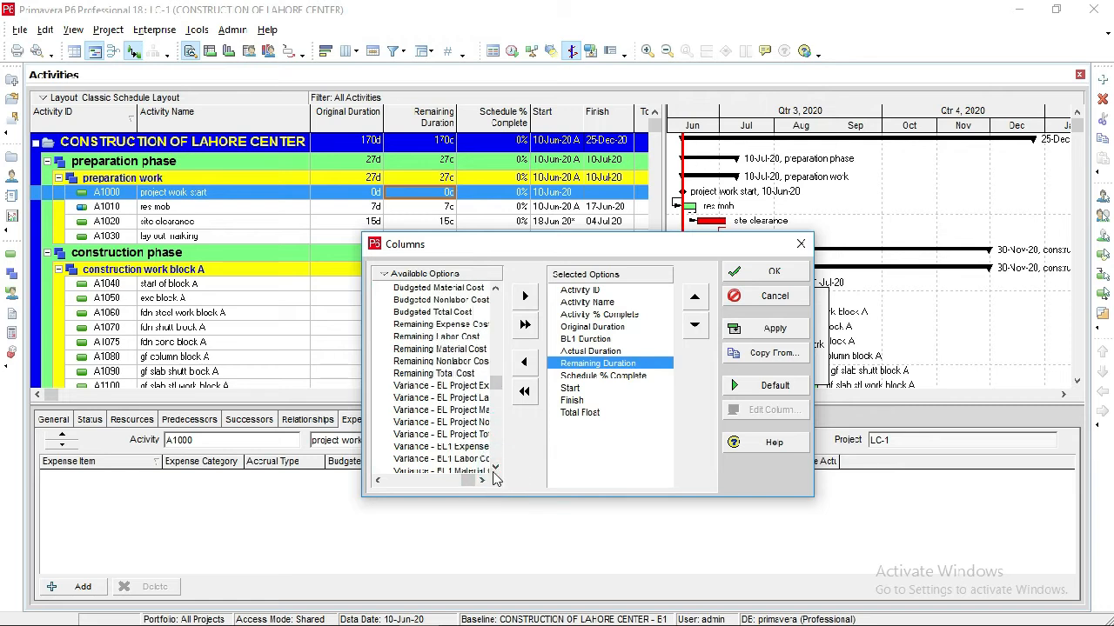
left_click(495, 467)
left_click(483, 481)
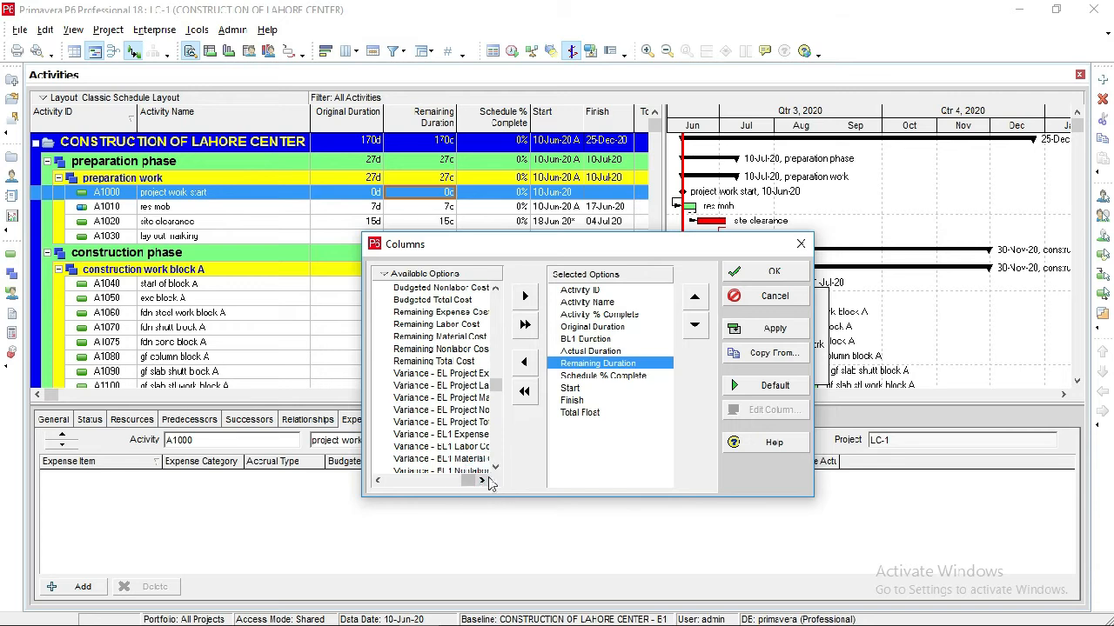
left_click(496, 467)
left_click(496, 467)
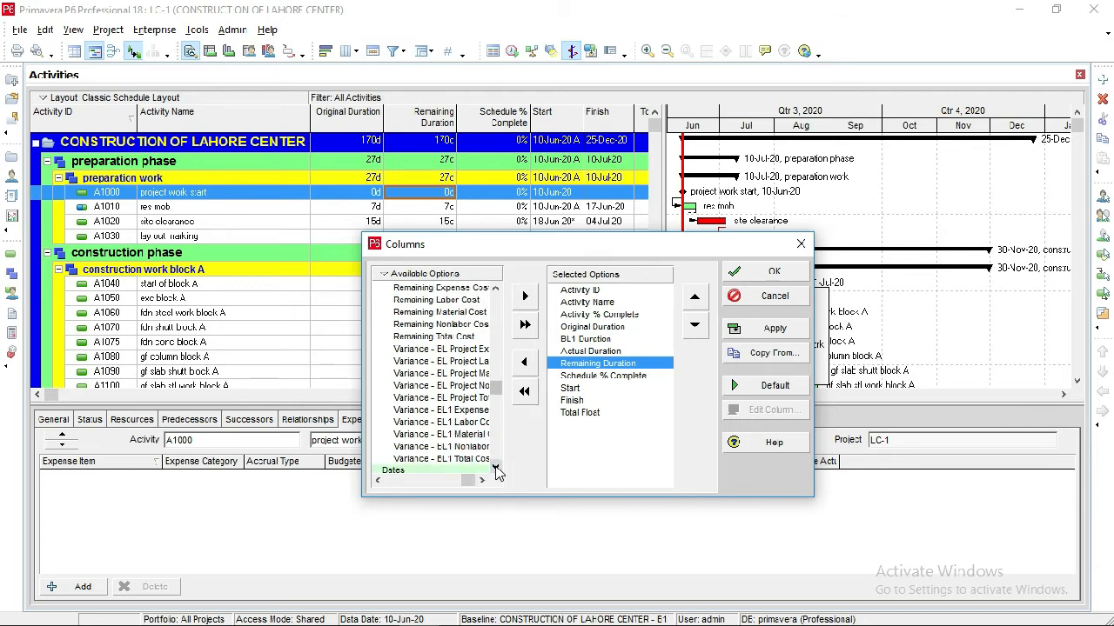
Add Variance - BL1 Duration from the Durations group directly after Remaining Duration, and remove Schedule % Complete from the selected columns.
left_click_drag(380, 228, 212, 80)
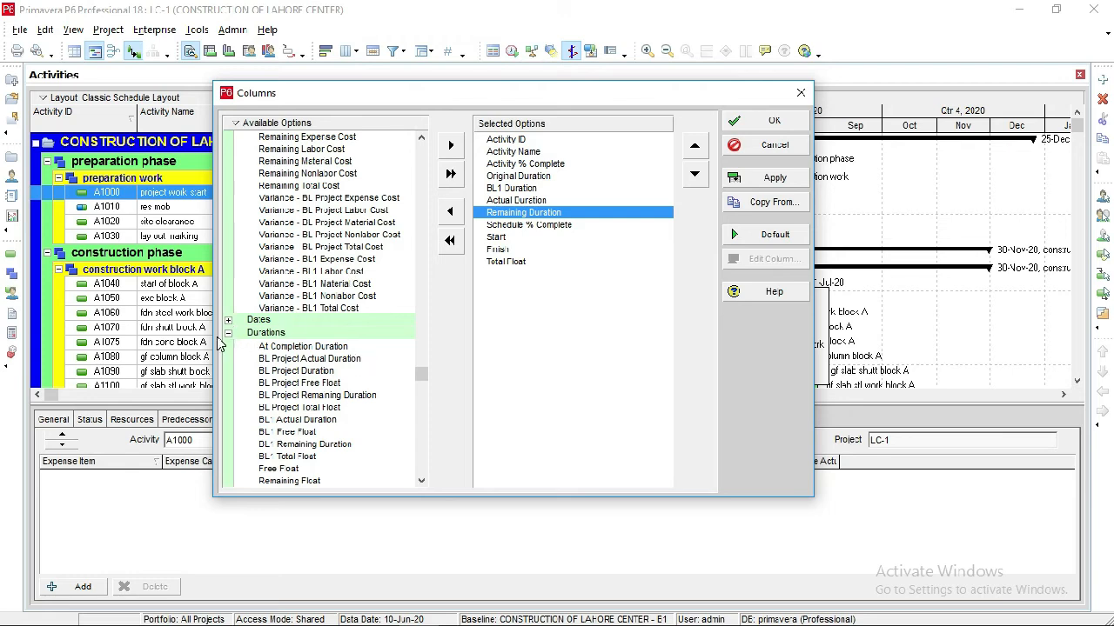
left_click(421, 480)
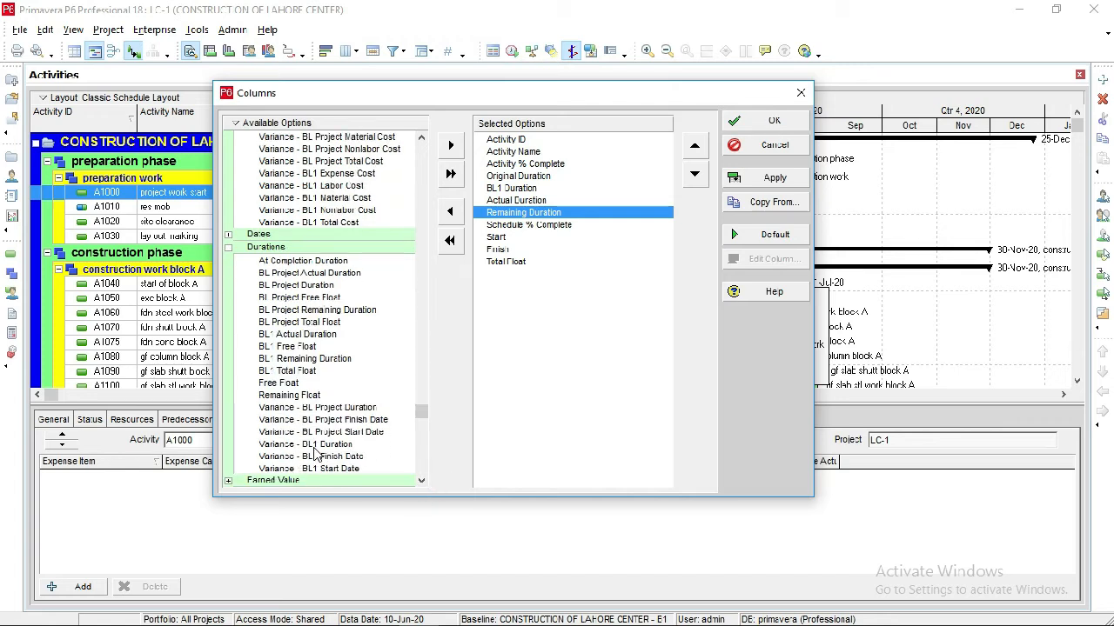
left_click(314, 445)
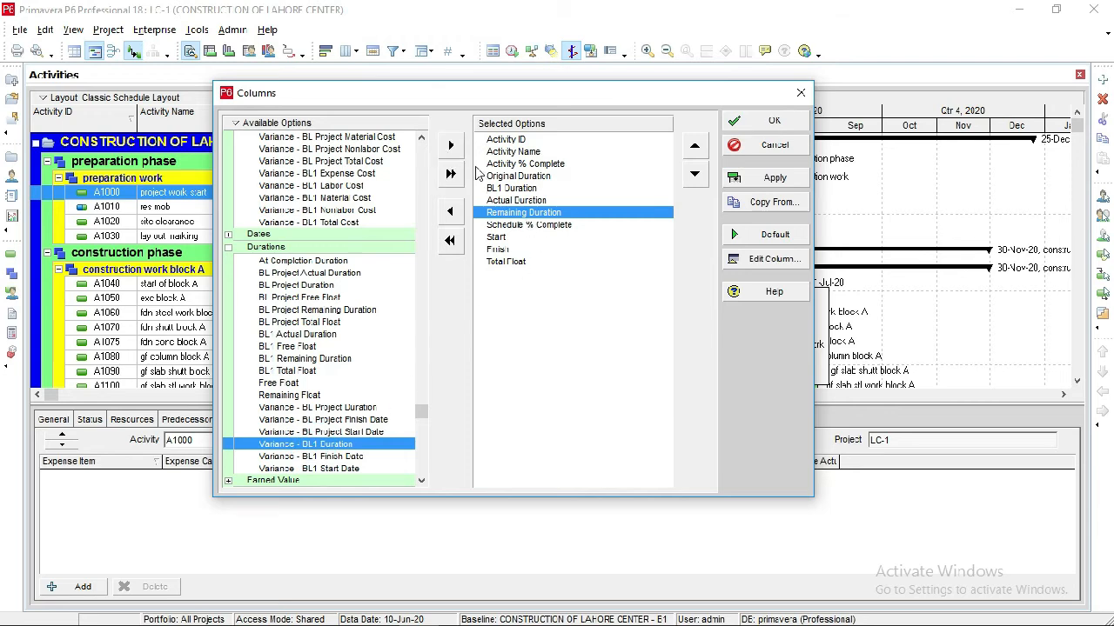
left_click(449, 149)
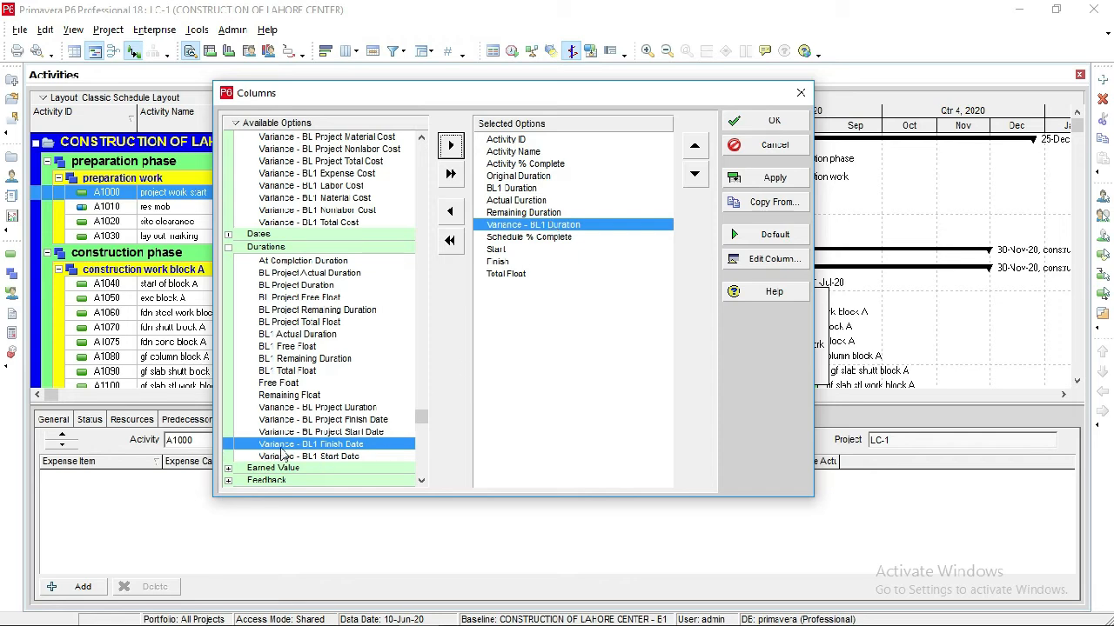
left_click(520, 238)
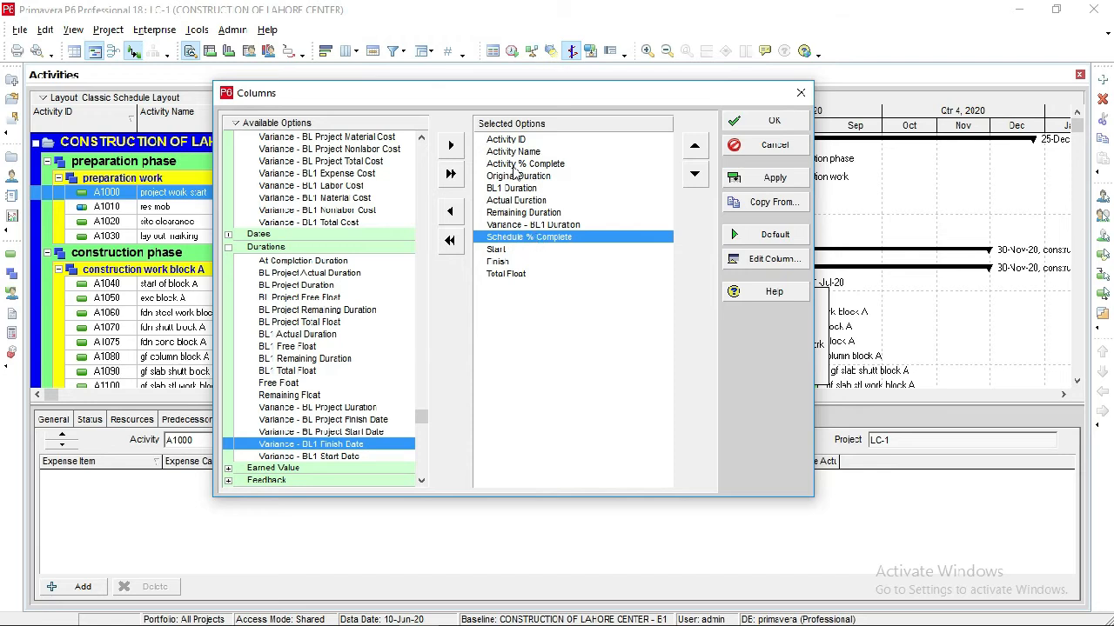
left_click(458, 213)
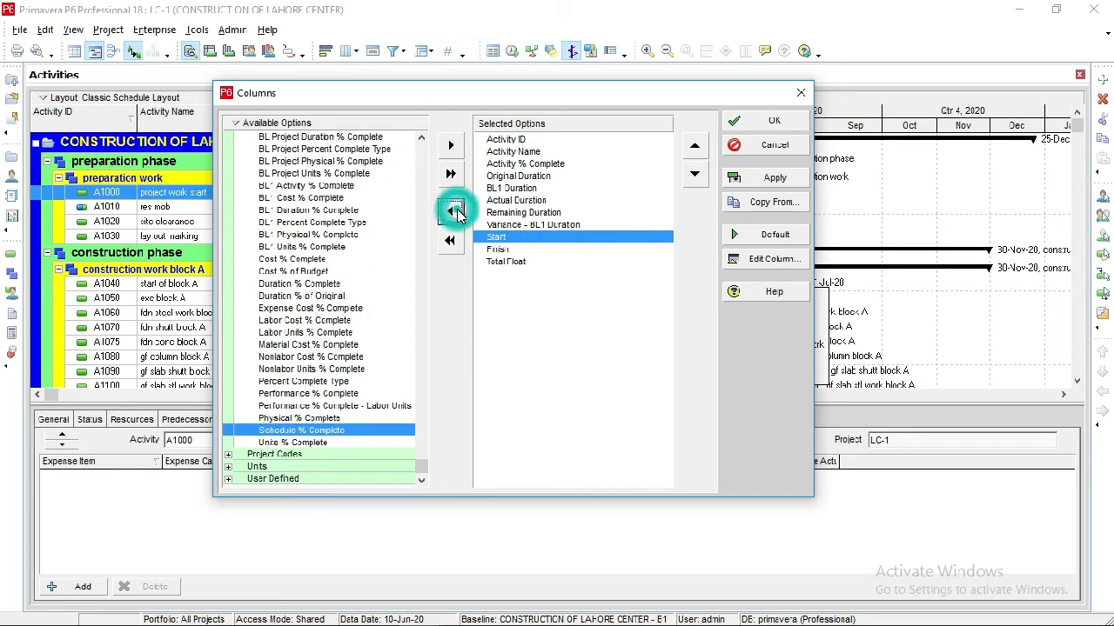
Add BL1 Actual Total Cost from the Costs group to the selected columns, directly after Total Float.
left_click(517, 261)
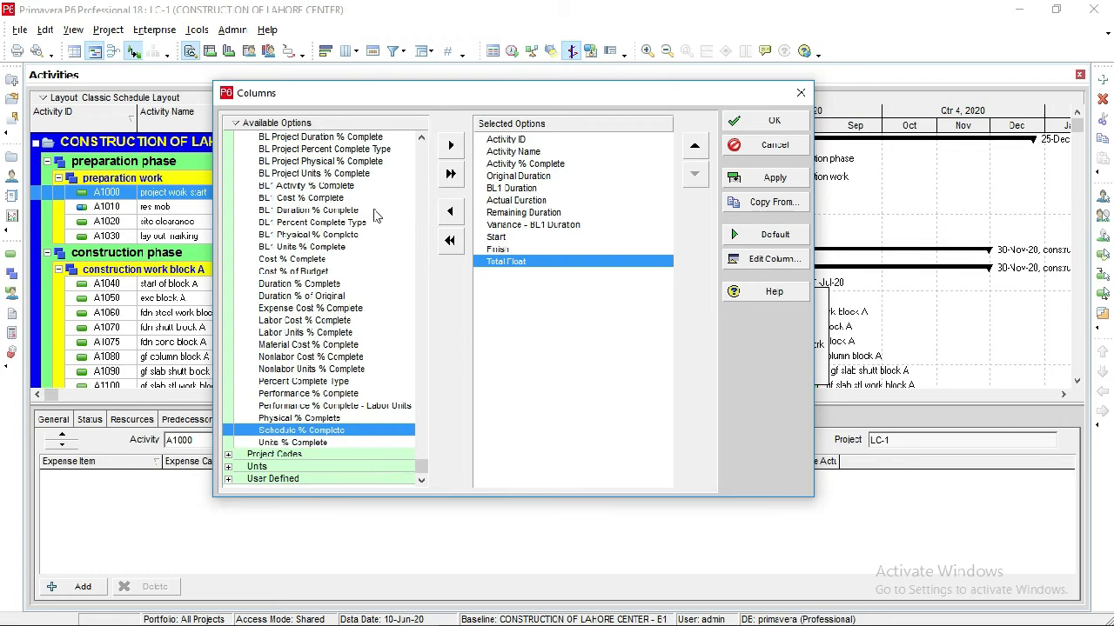
left_click(422, 140)
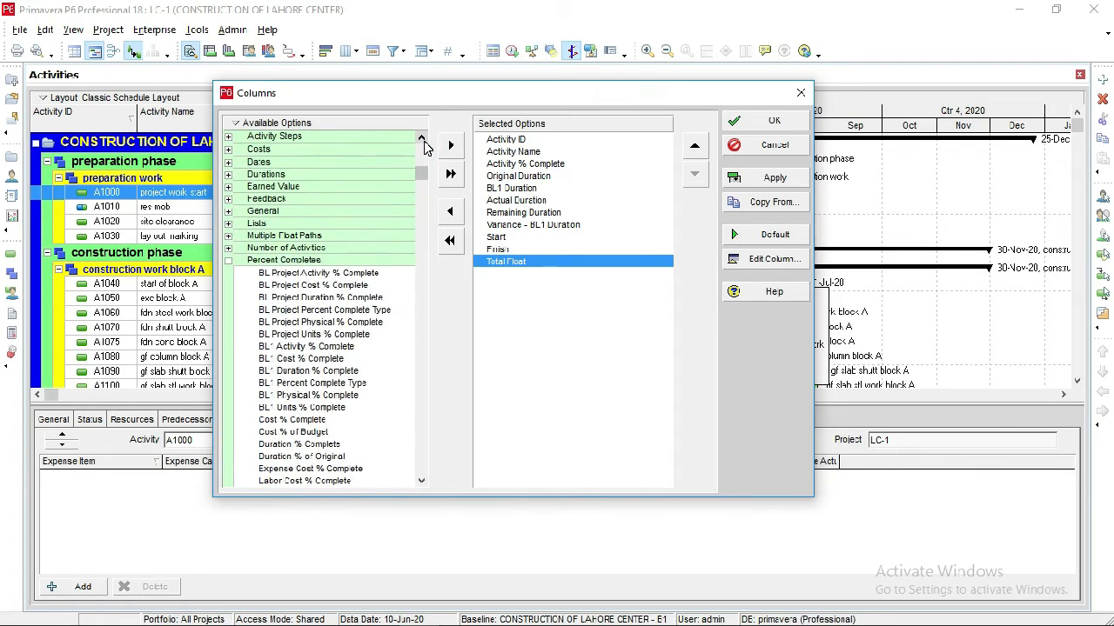
left_click(422, 140)
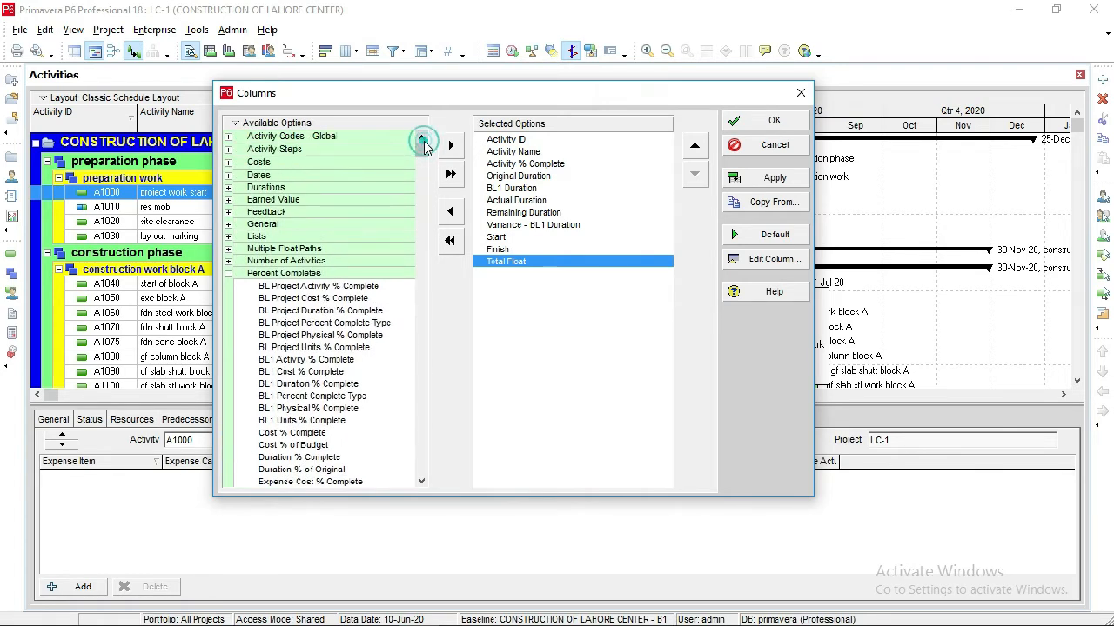
left_click(229, 164)
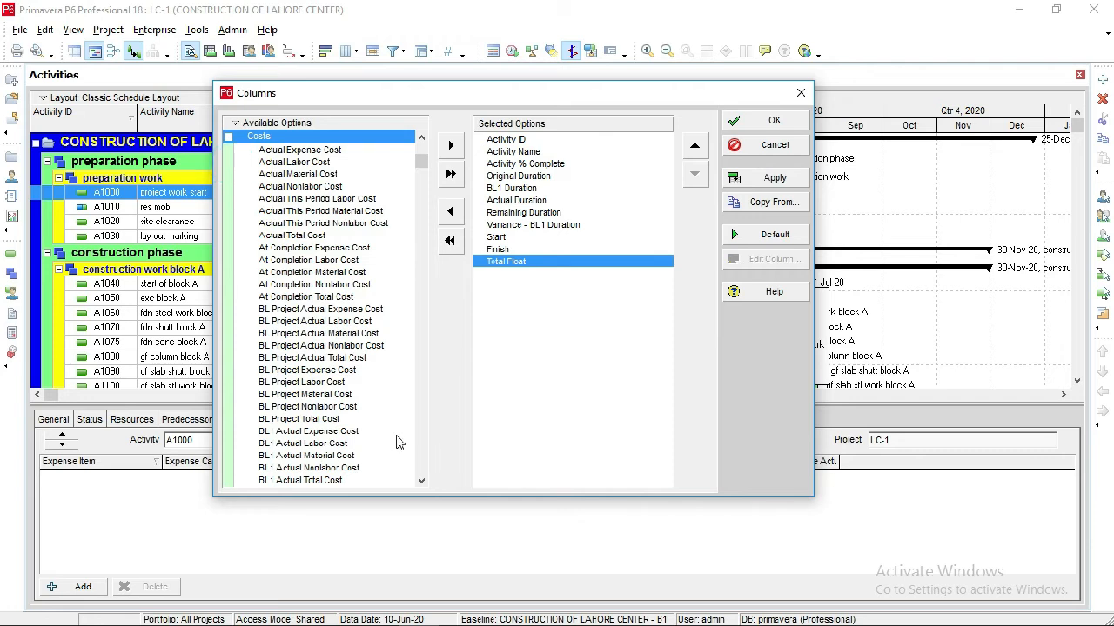
left_click(421, 481)
left_click(421, 481)
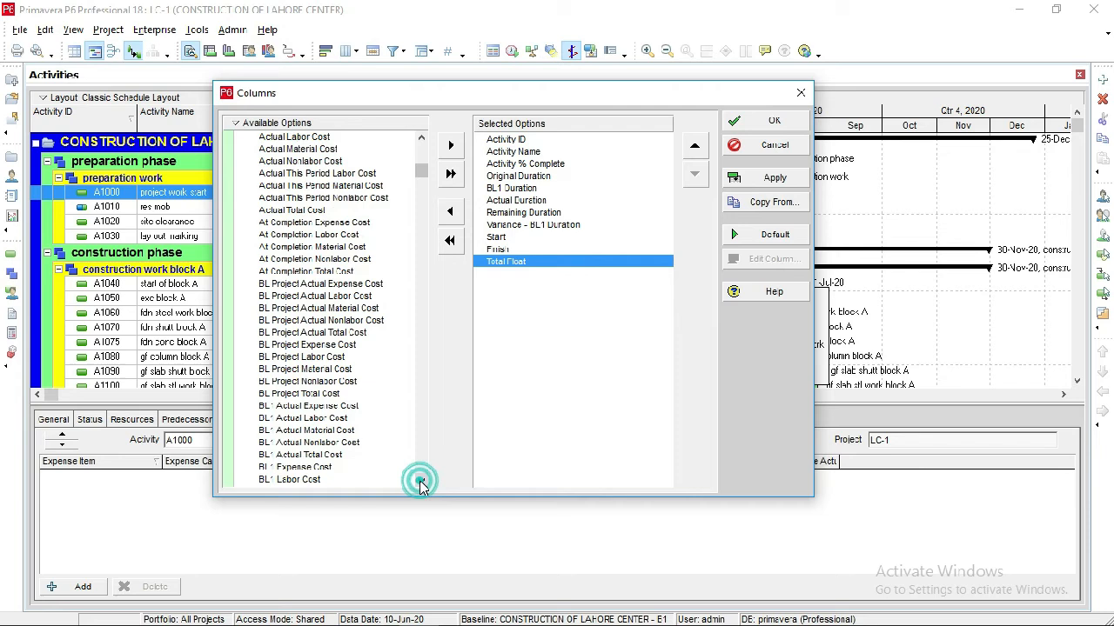
left_click(311, 456)
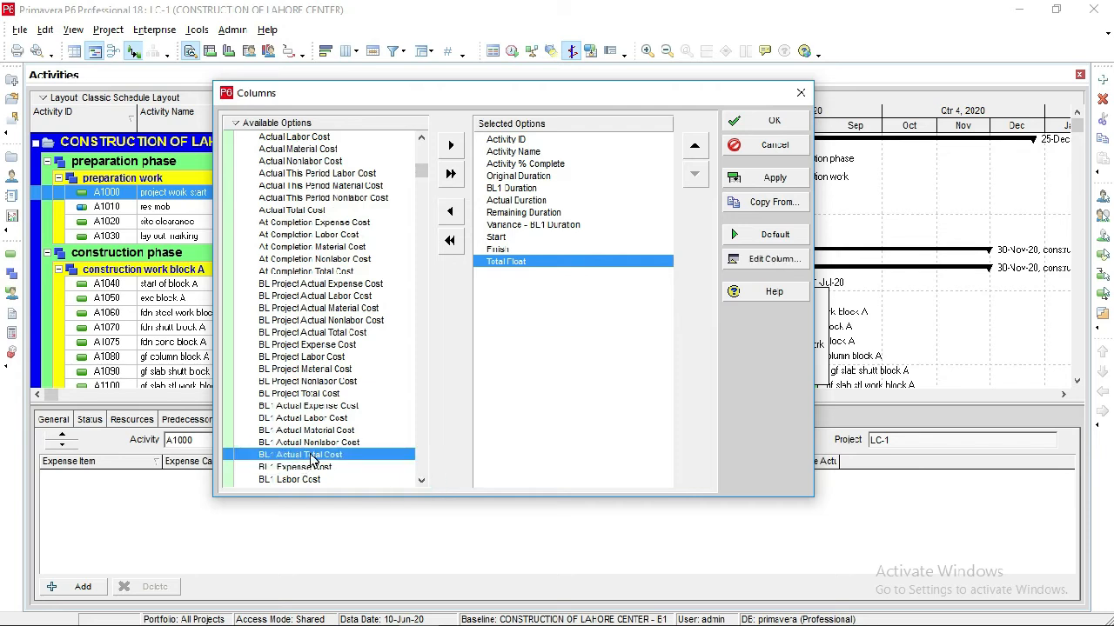
left_click(448, 147)
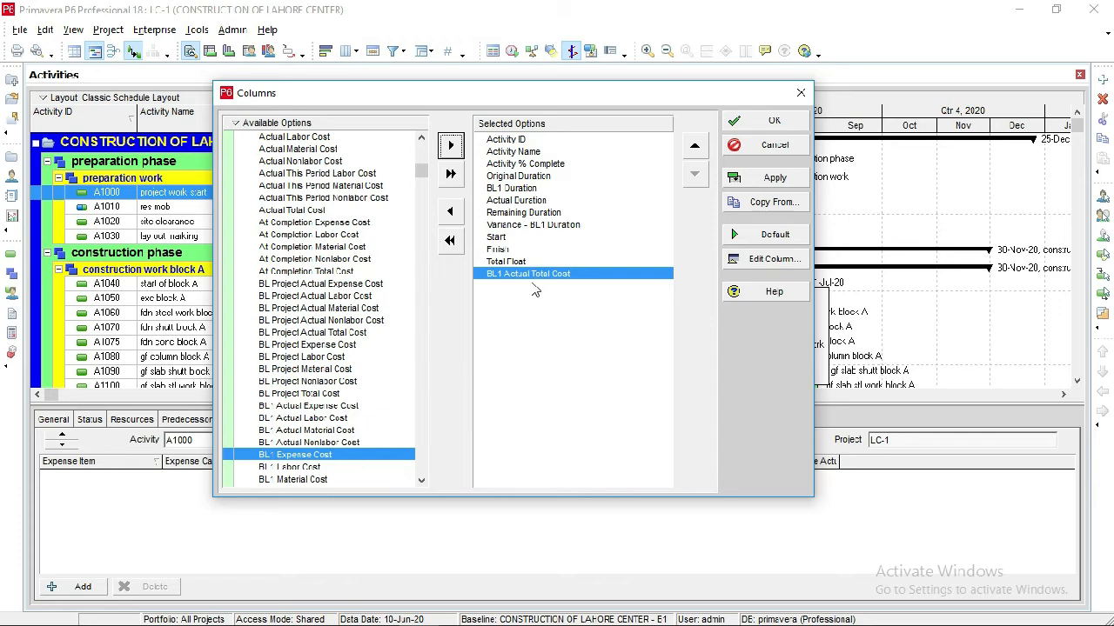
Add Actual Total Cost from the Costs group to the selected columns, directly after BL1 Actual Total Cost.
left_click(421, 481)
left_click(421, 481)
left_click(421, 481)
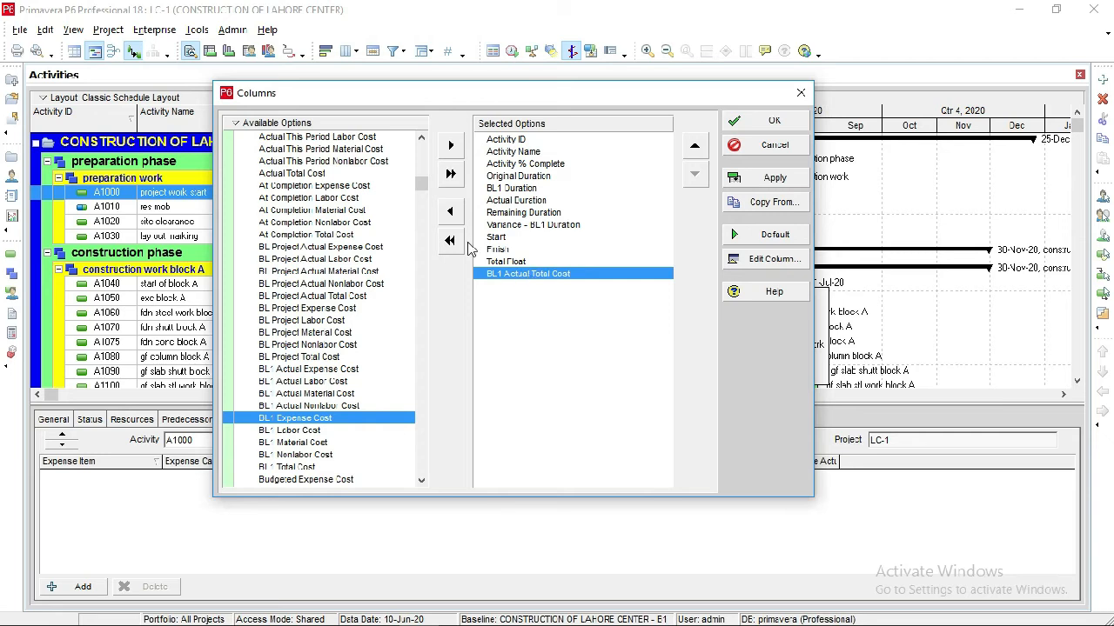
left_click(422, 138)
left_click(421, 140)
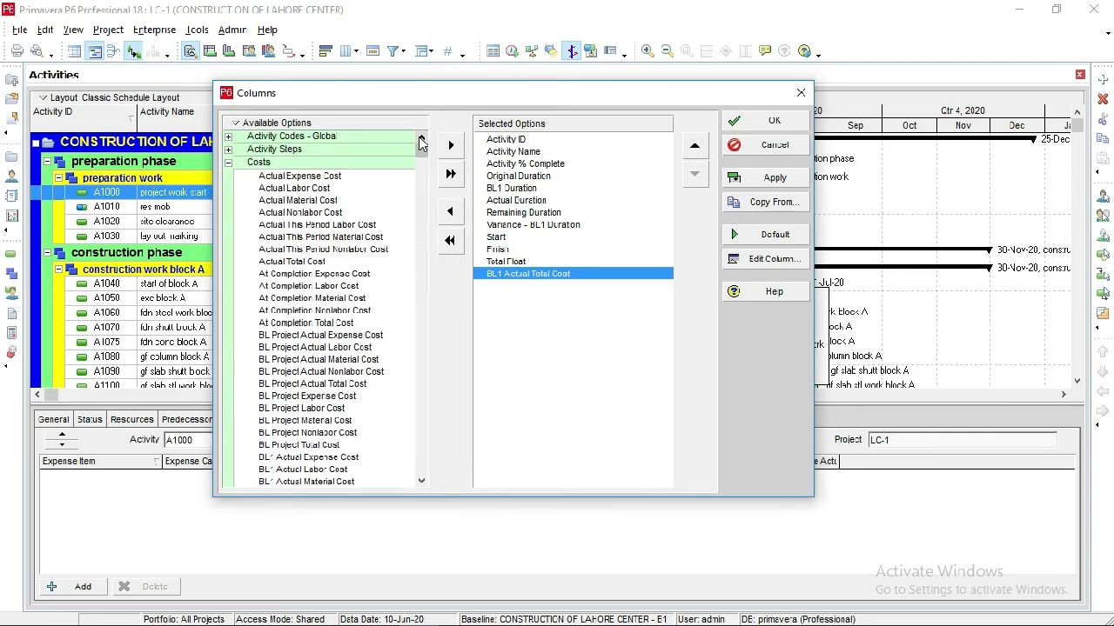
left_click(300, 261)
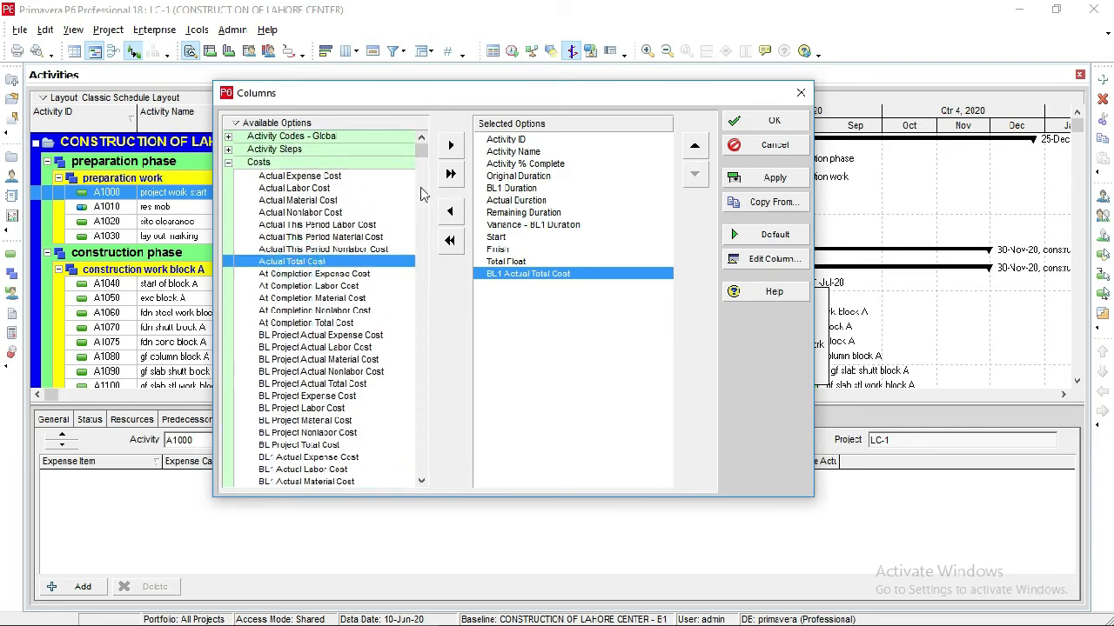
left_click(454, 148)
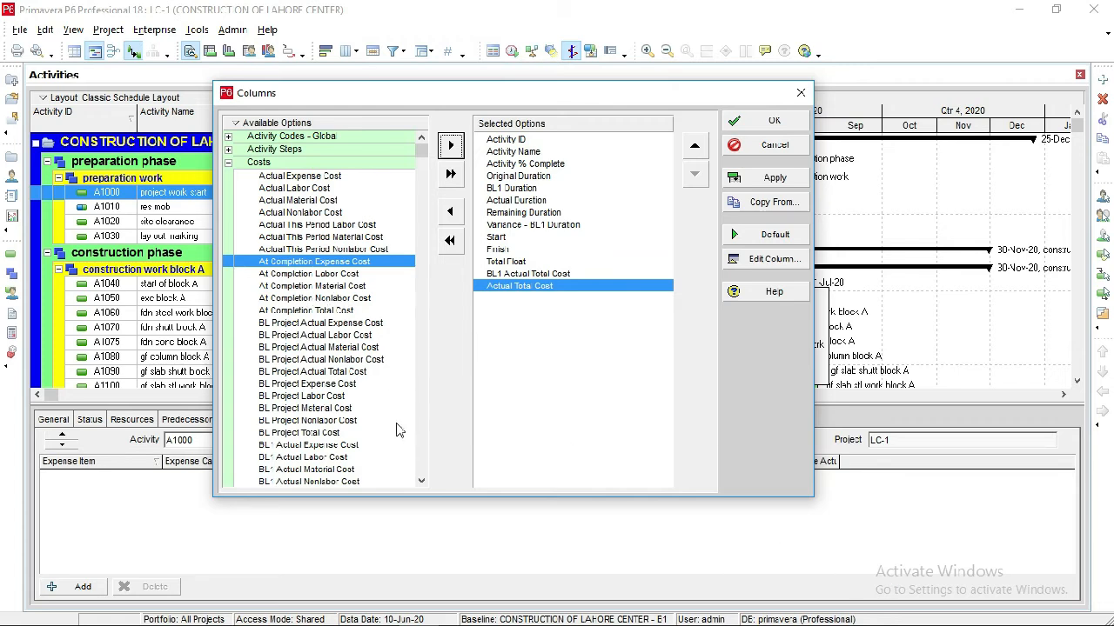
Add Variance - BL1 Total Cost from the Costs group to the selected columns, directly after Actual Total Cost.
left_click(421, 483)
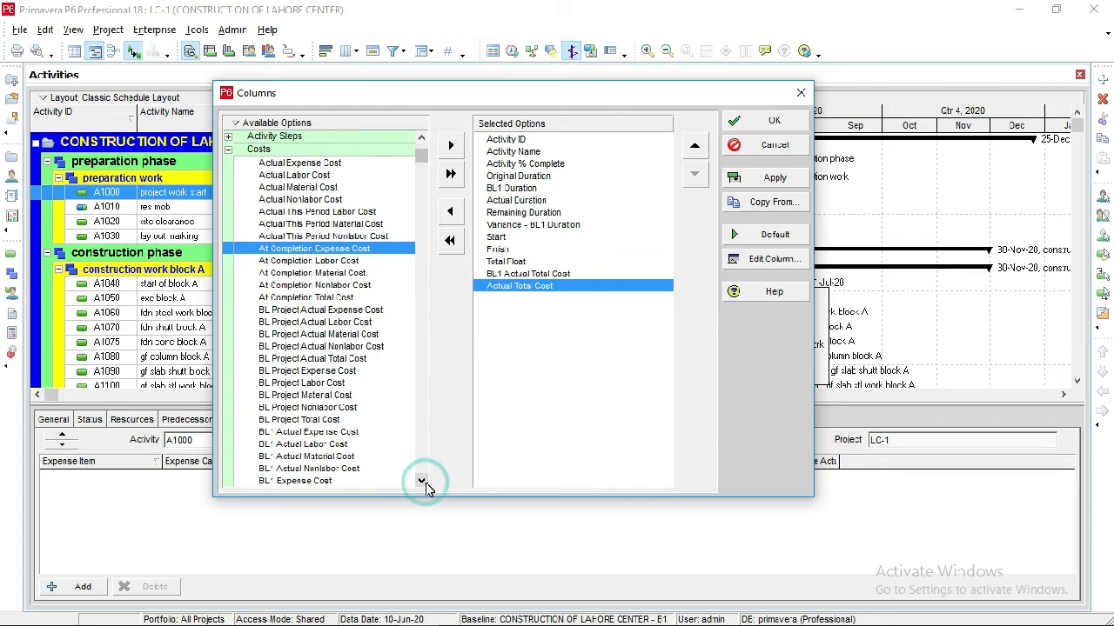
left_click(422, 483)
left_click(422, 482)
left_click_drag(425, 483, 421, 480)
left_click(345, 454)
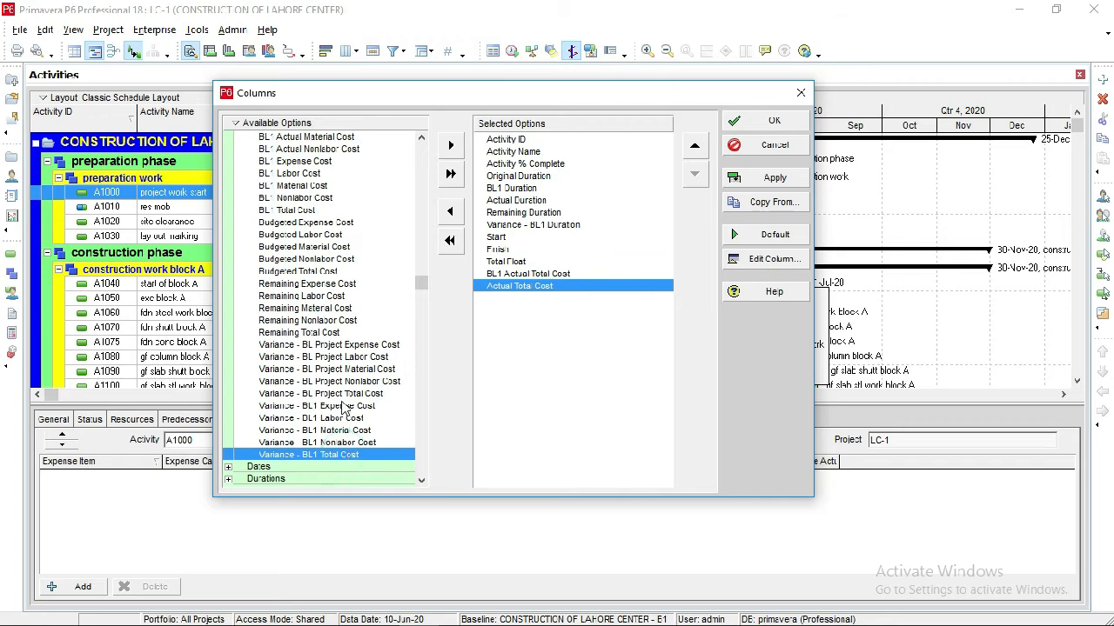
left_click(450, 146)
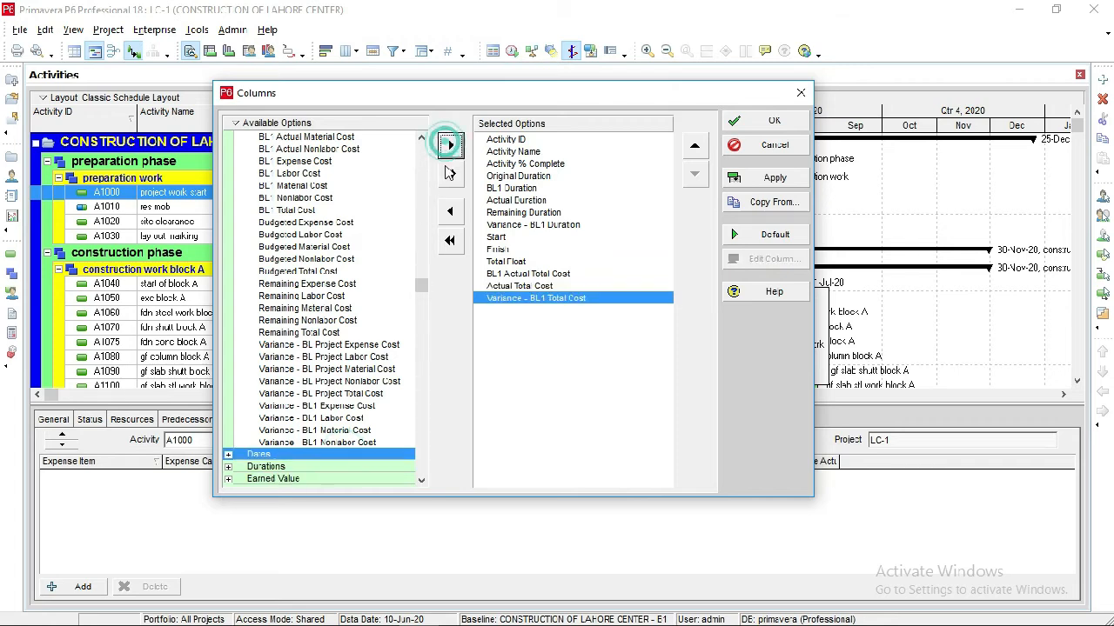
Apply the selected duration and cost columns to the activity table and close the column settings.
left_click(534, 300)
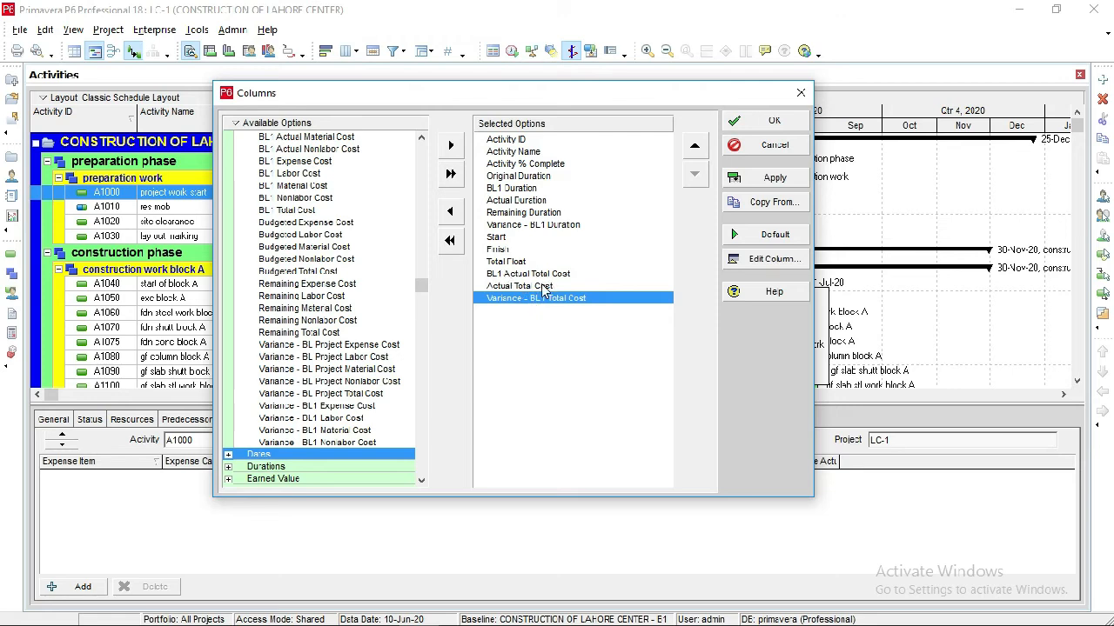
left_click(493, 289)
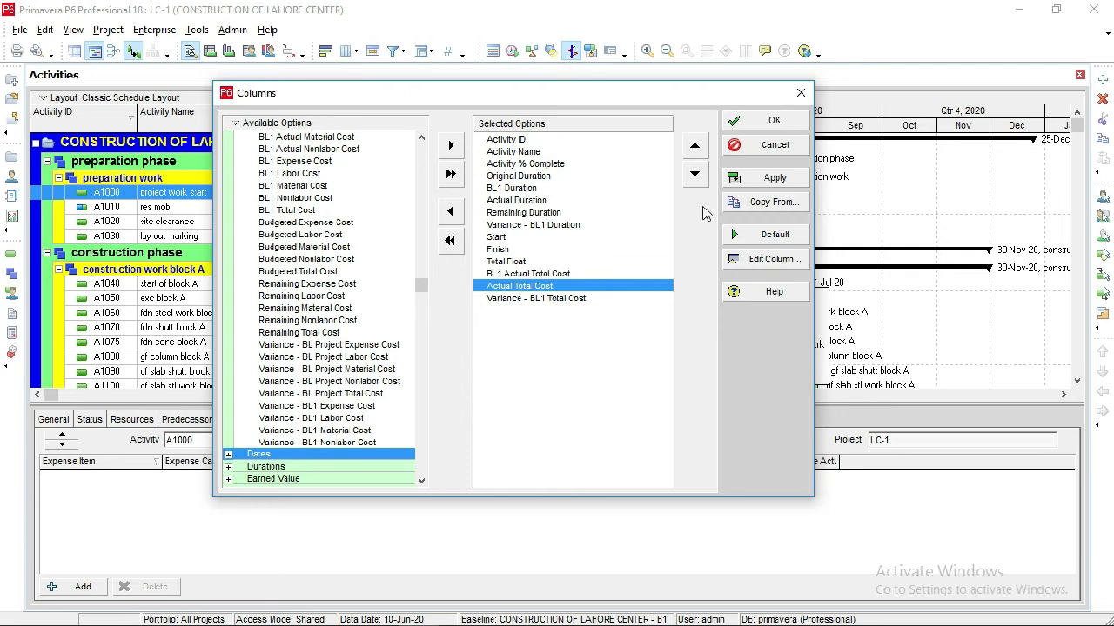
left_click(757, 179)
left_click(759, 181)
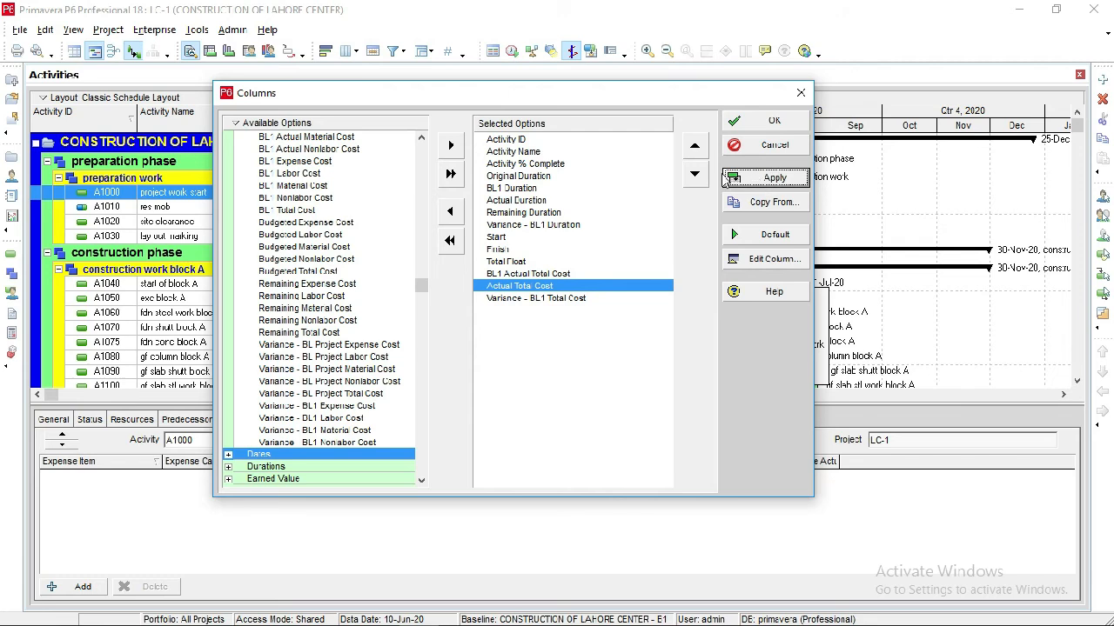
left_click_drag(600, 98, 501, 310)
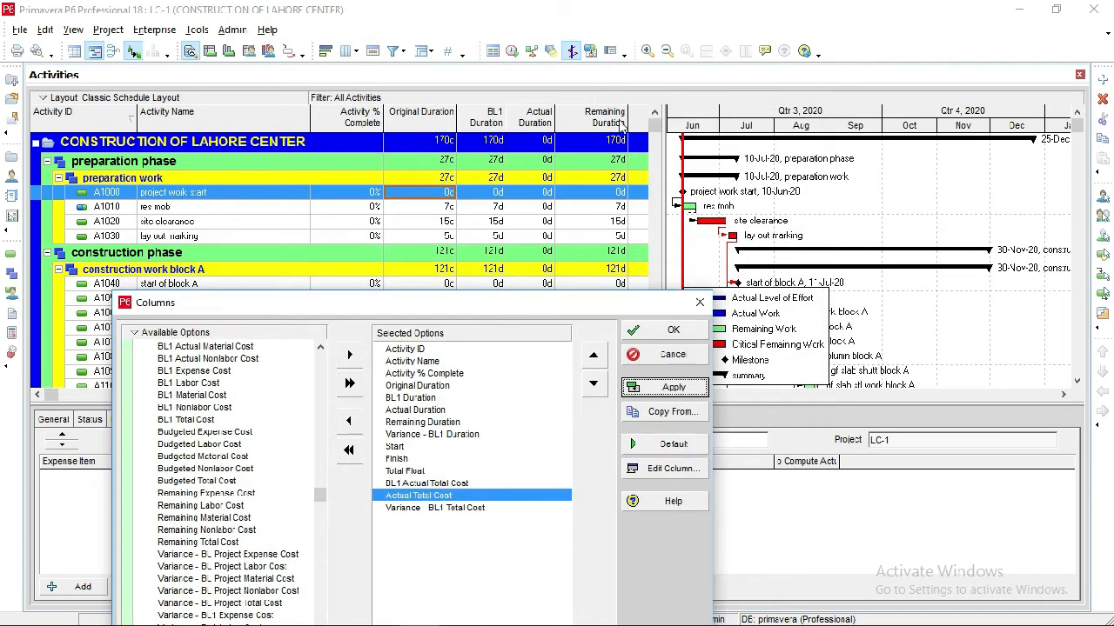
left_click(654, 333)
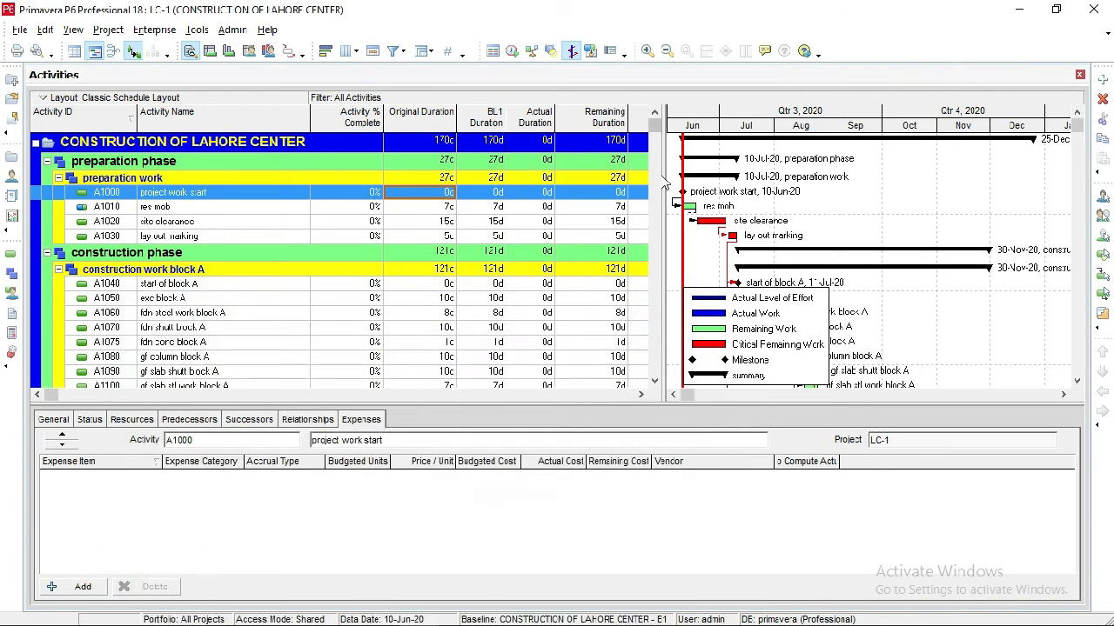
Show the activity table without the Gantt chart and examine the baseline, actual and variance columns across its full width.
left_click(76, 53)
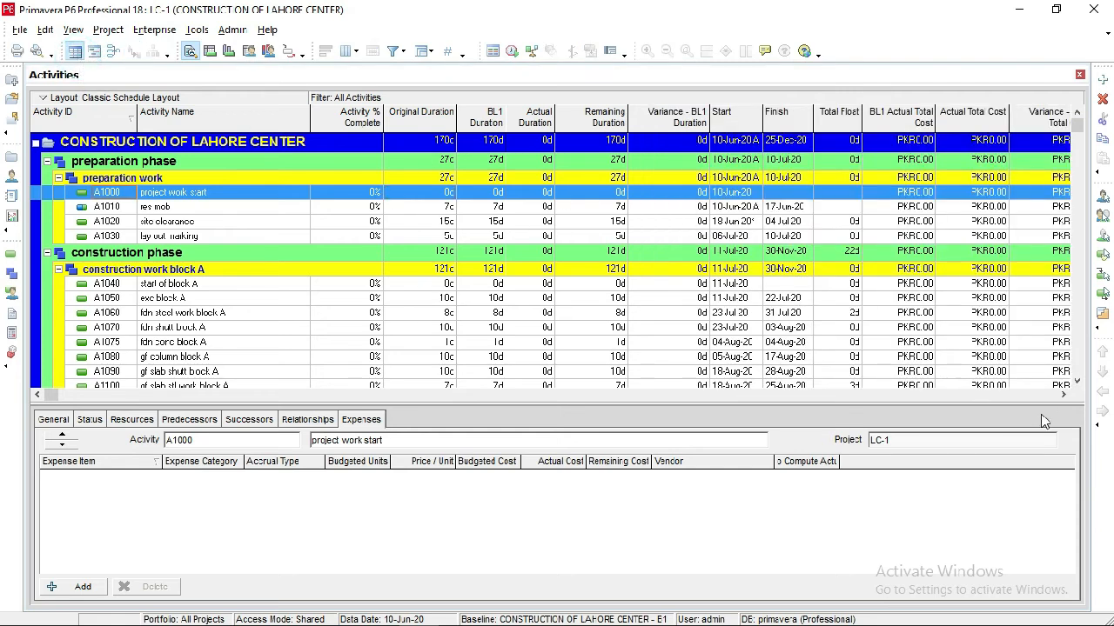
left_click(1064, 394)
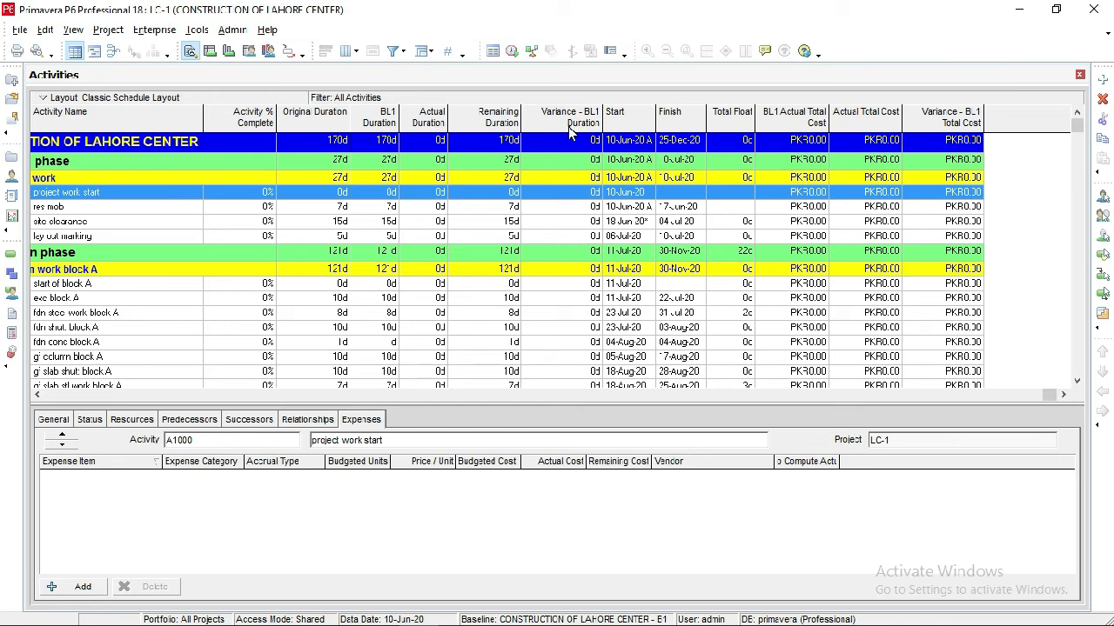
left_click(37, 394)
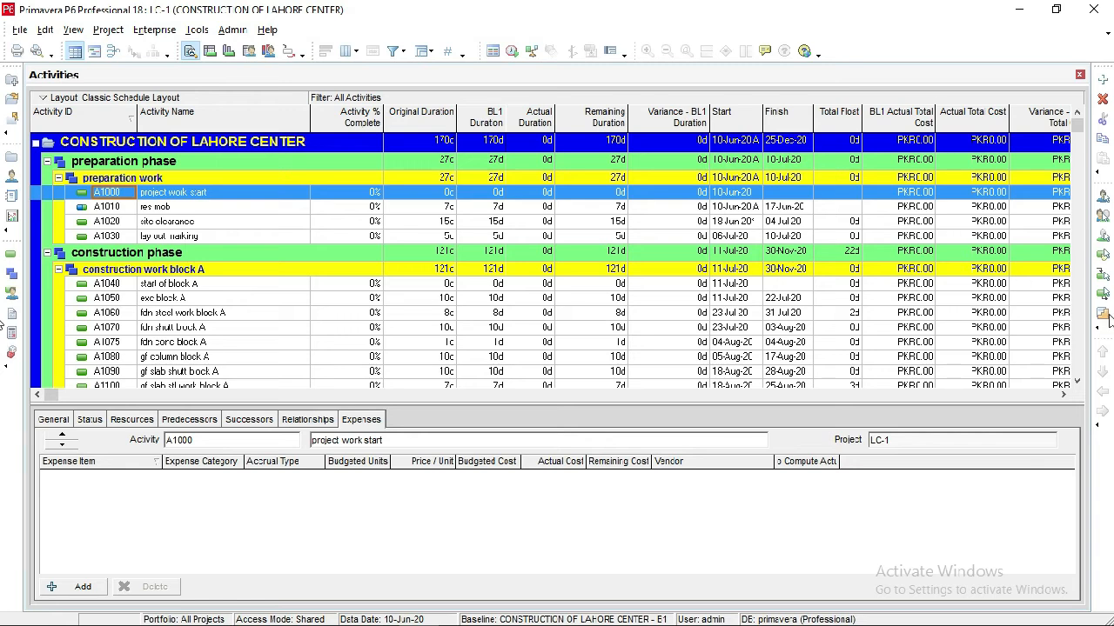
left_click(1062, 395)
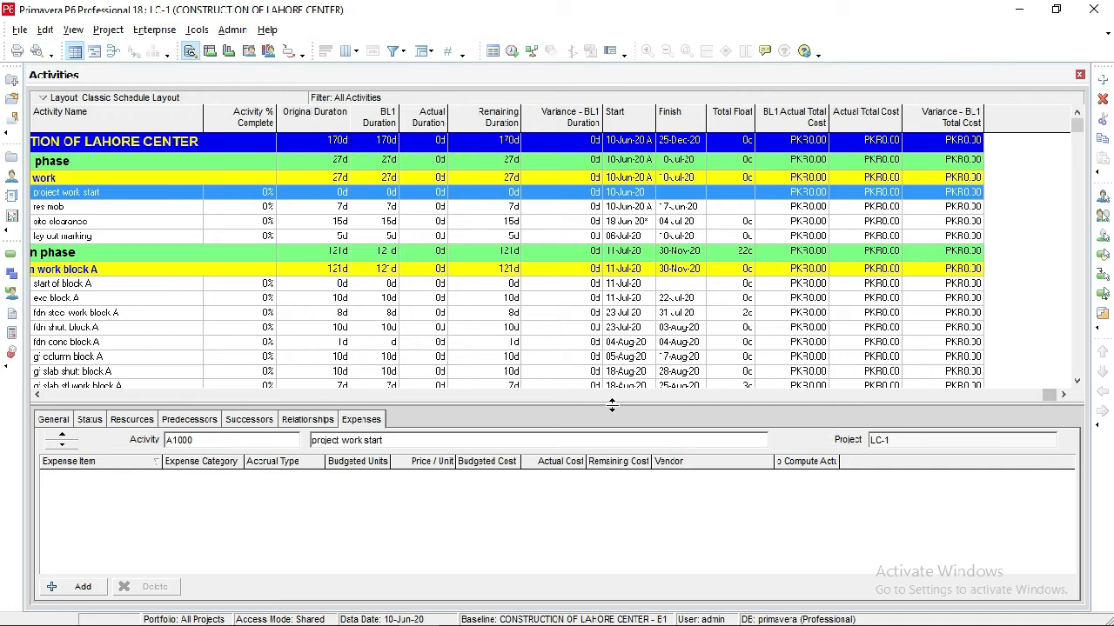
Make the activity table area slightly taller and bring back the Gantt chart beside it.
left_click_drag(611, 406, 606, 436)
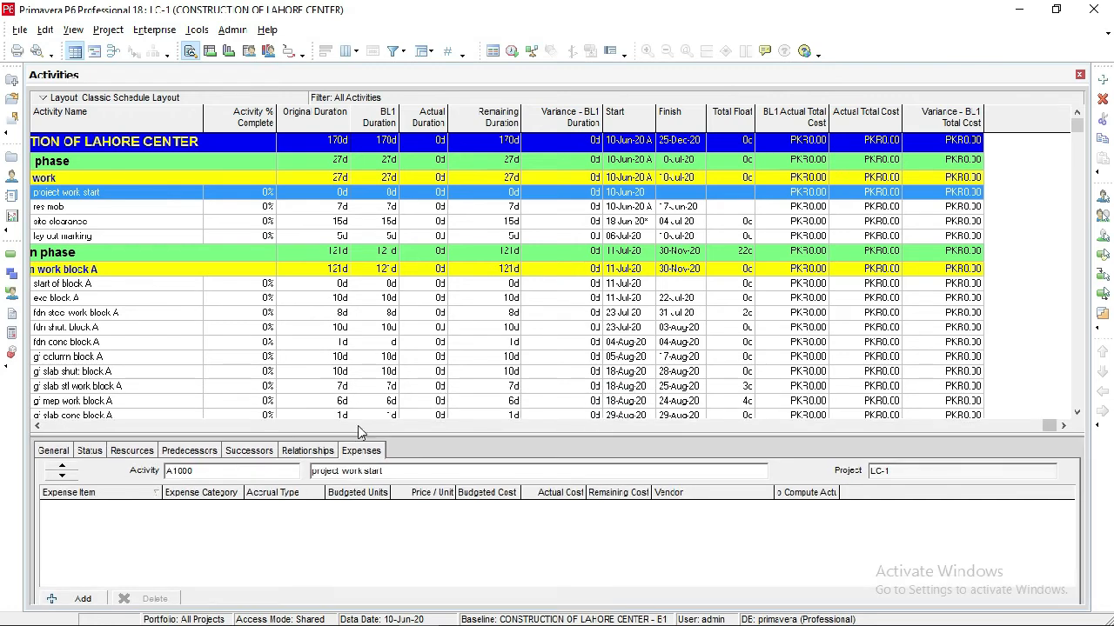
left_click(94, 50)
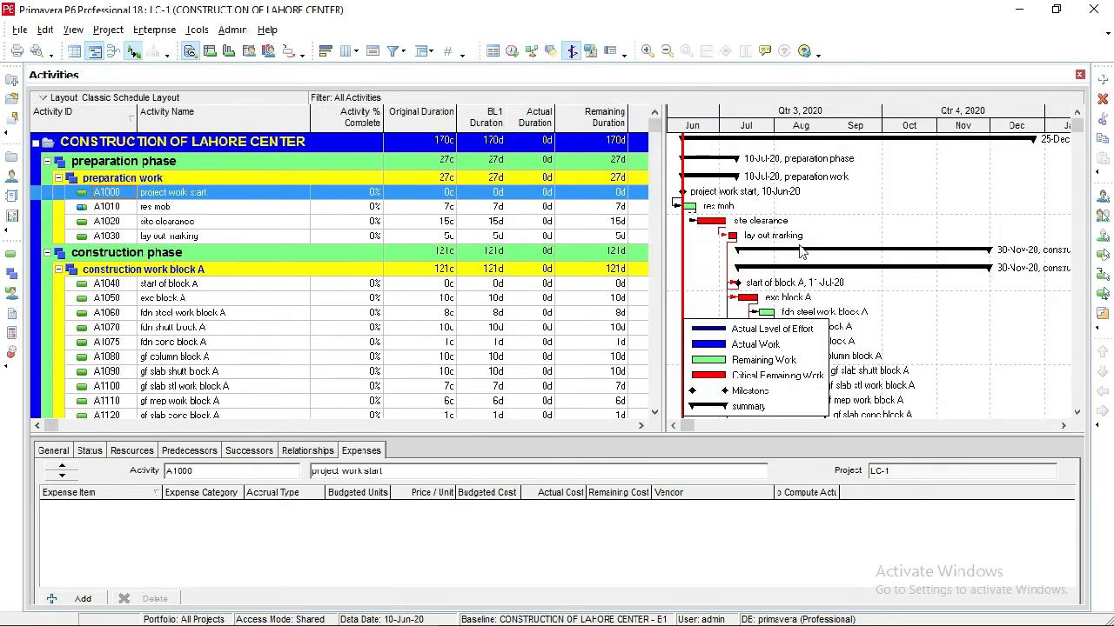
left_click(641, 426)
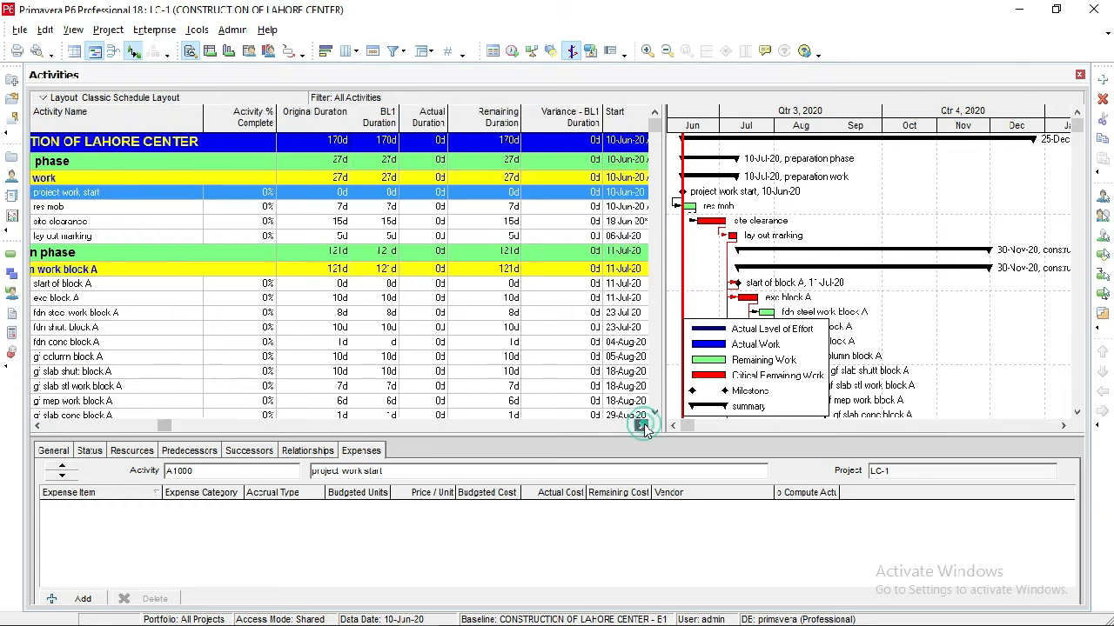
left_click(38, 425)
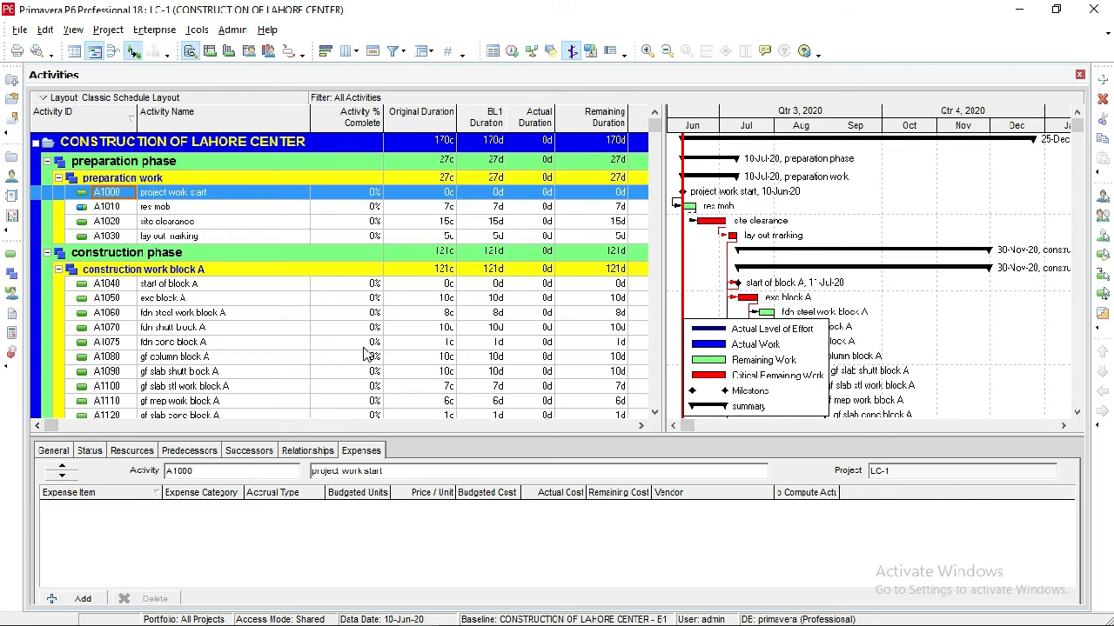
key("Down")
key("Down")
key("Down")
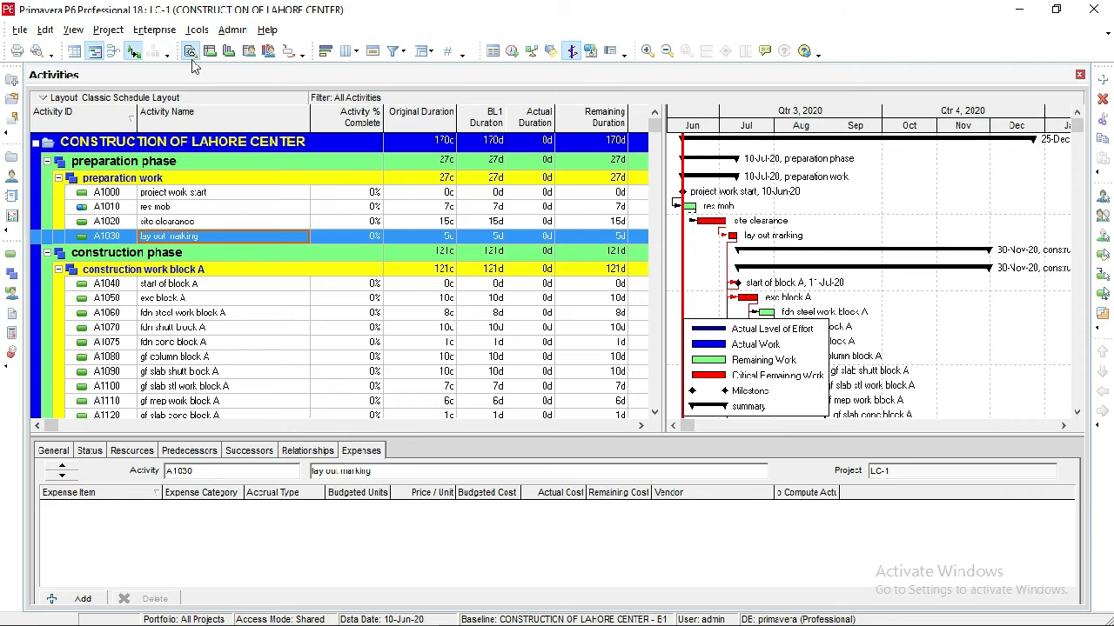
In the Gantt bar settings, hide the Remaining Level of Effort bar and display the Primary Baseline bar.
left_click(74, 30)
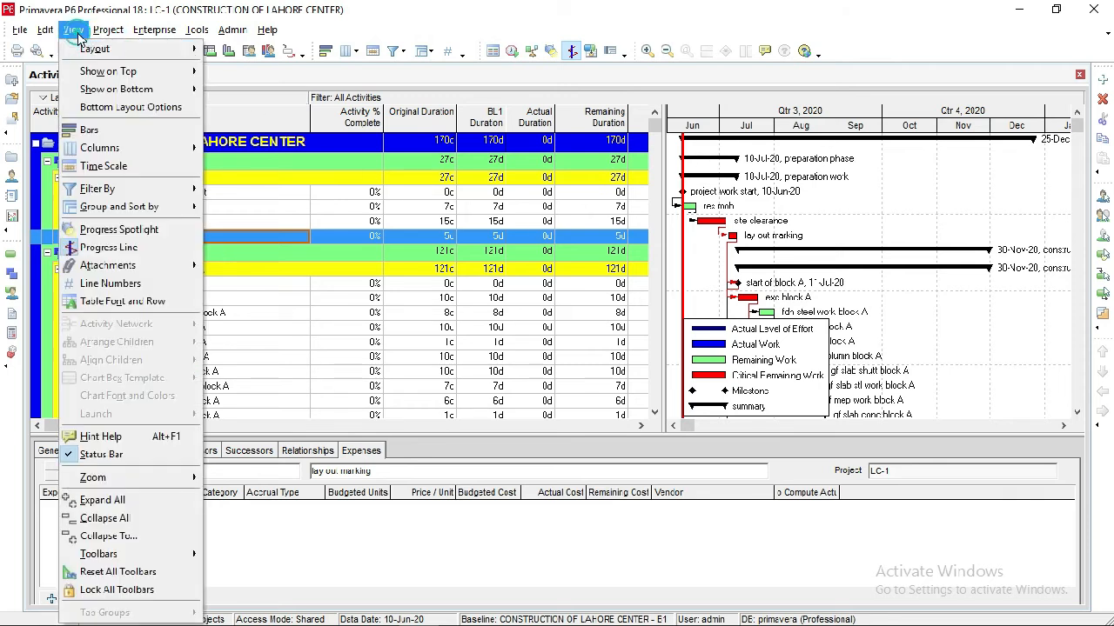
left_click(90, 130)
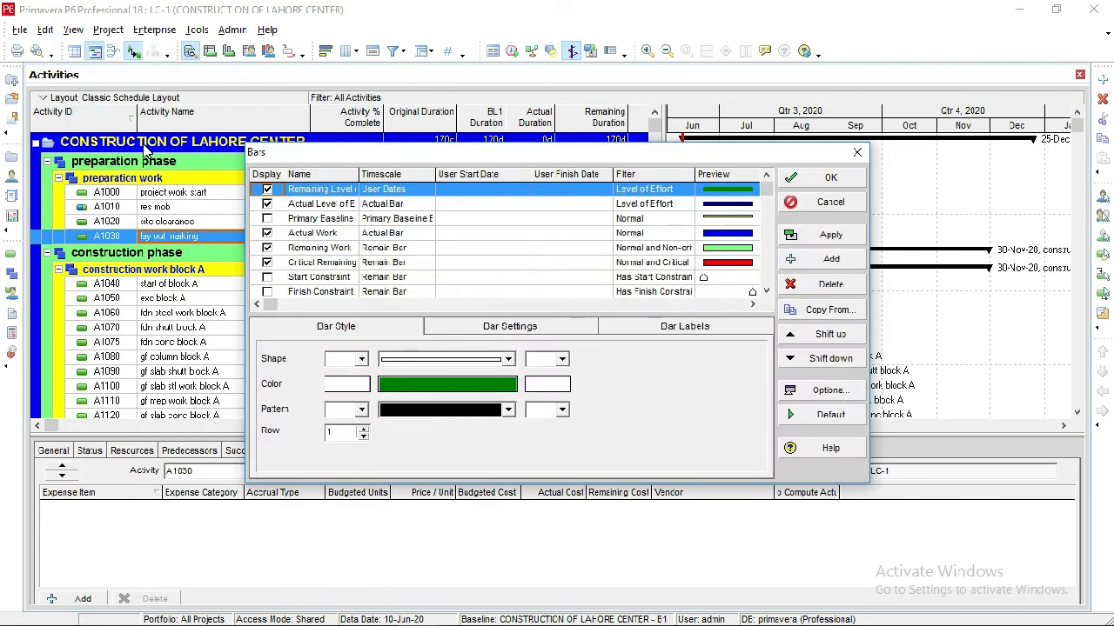
left_click(267, 190)
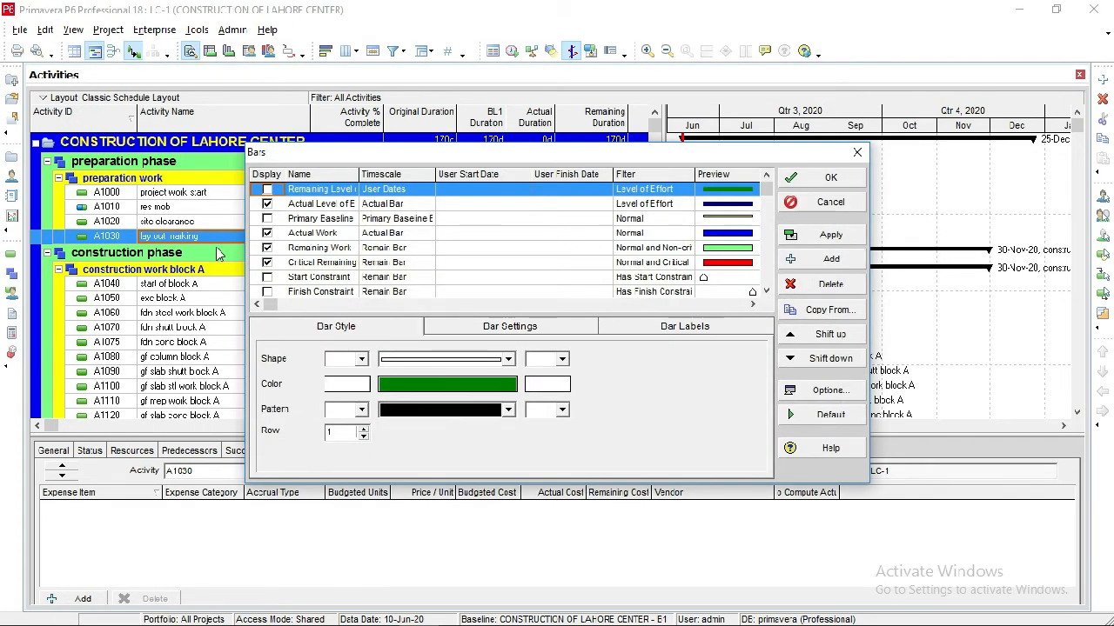
left_click(268, 219)
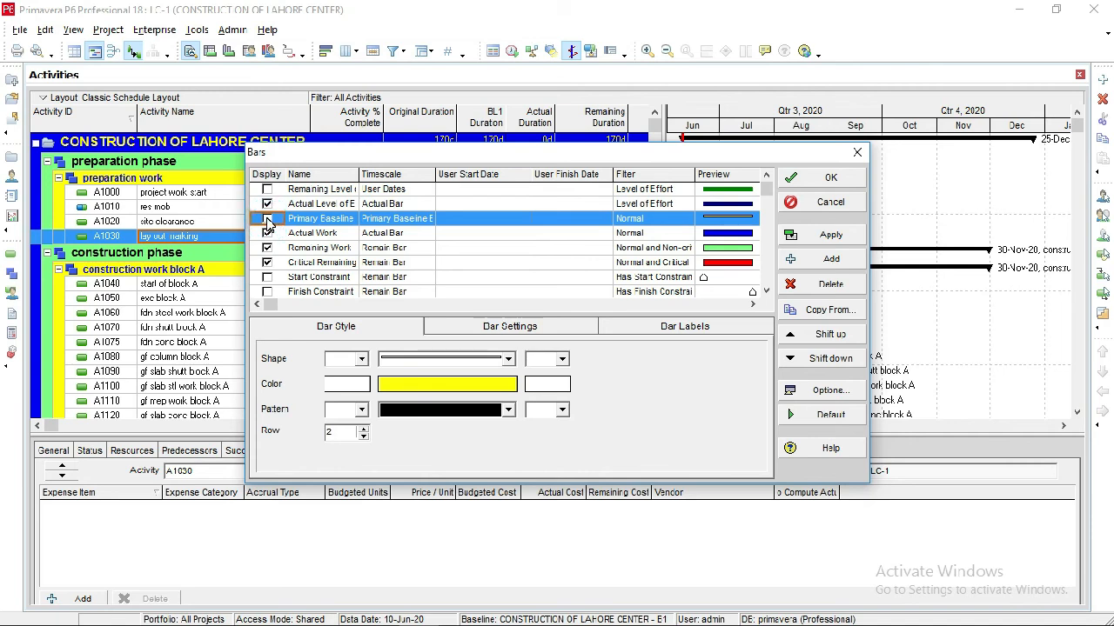
left_click(267, 220)
Display the % Complete bar as well and apply the bar settings to the Gantt chart.
left_click(765, 292)
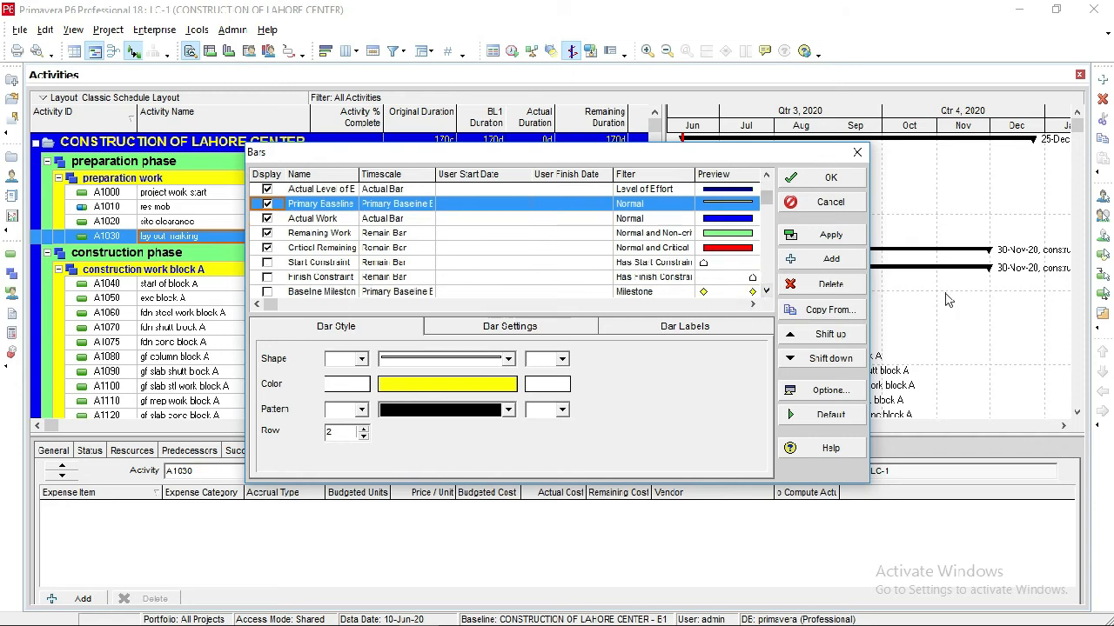
left_click(766, 292)
left_click(766, 291)
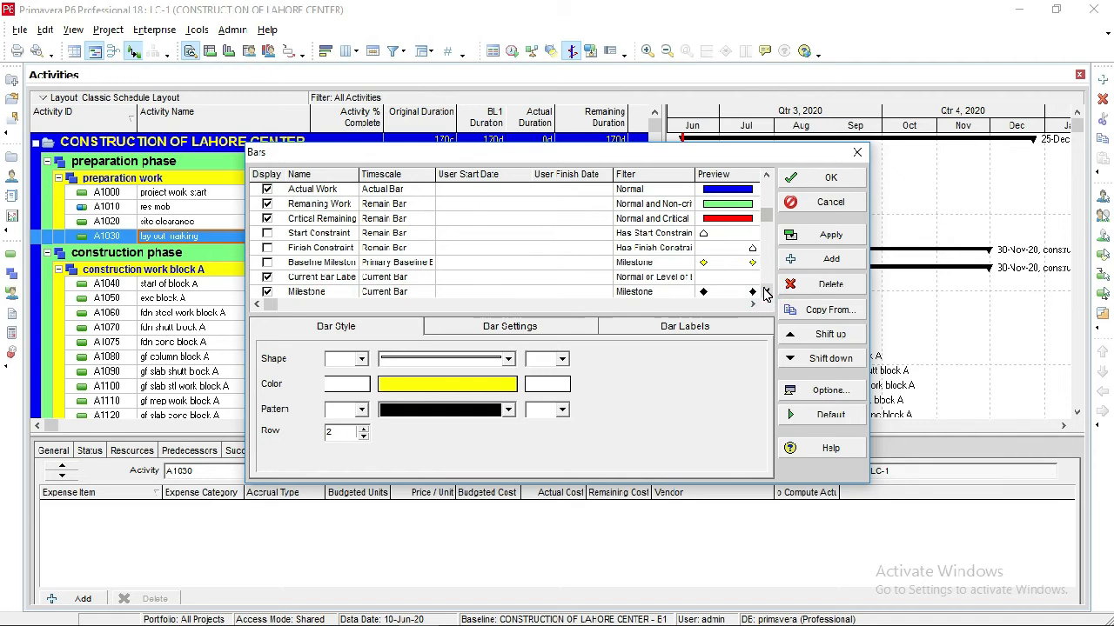
left_click(765, 291)
left_click(766, 292)
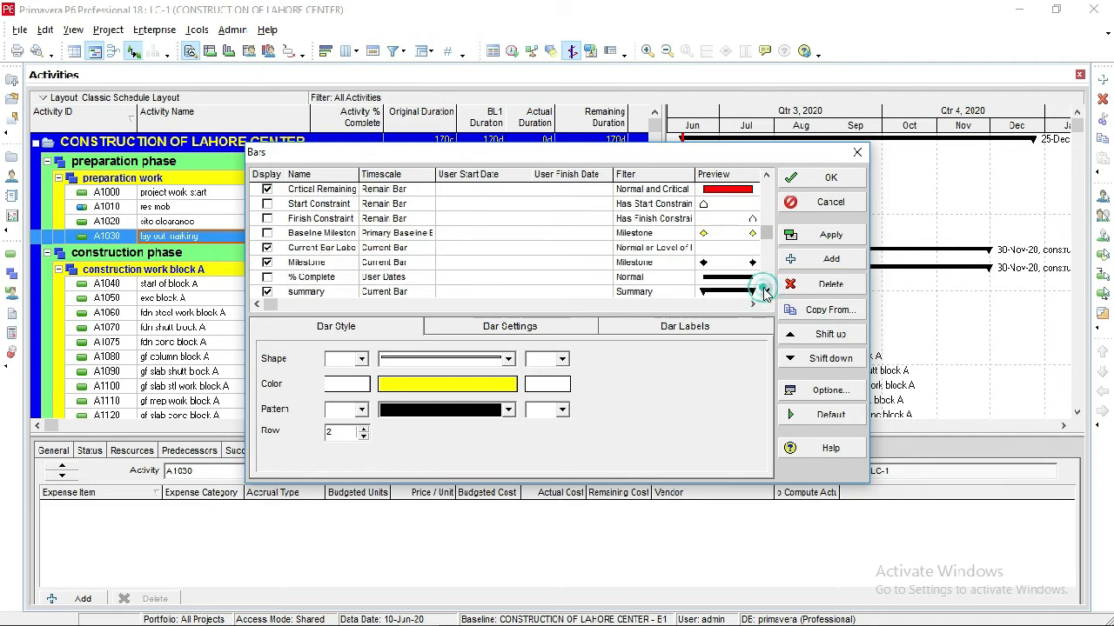
left_click(267, 277)
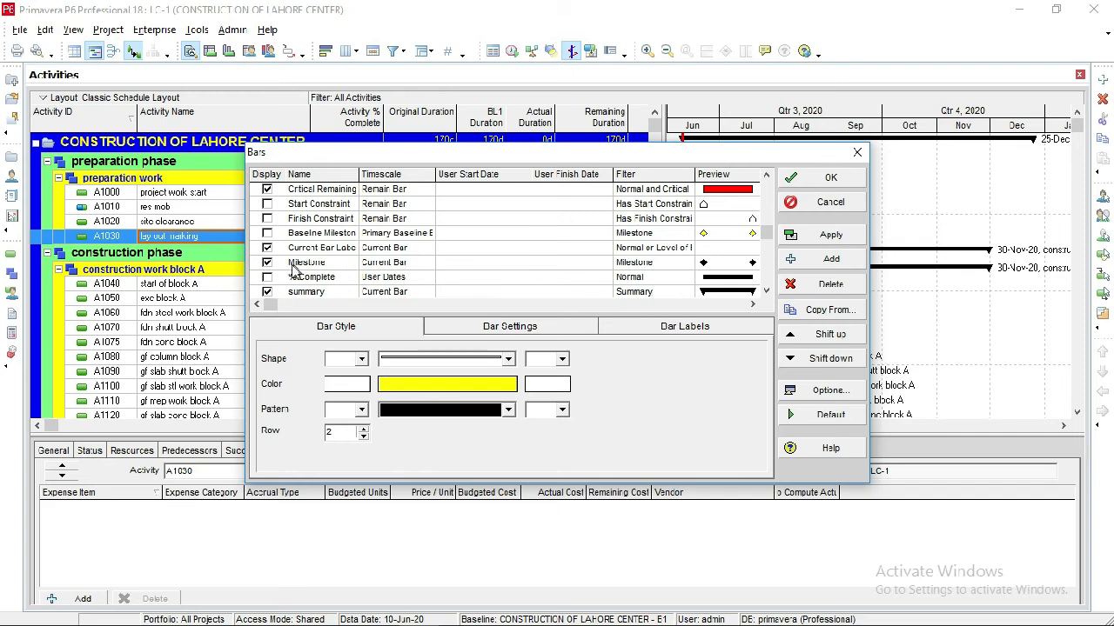
left_click(267, 276)
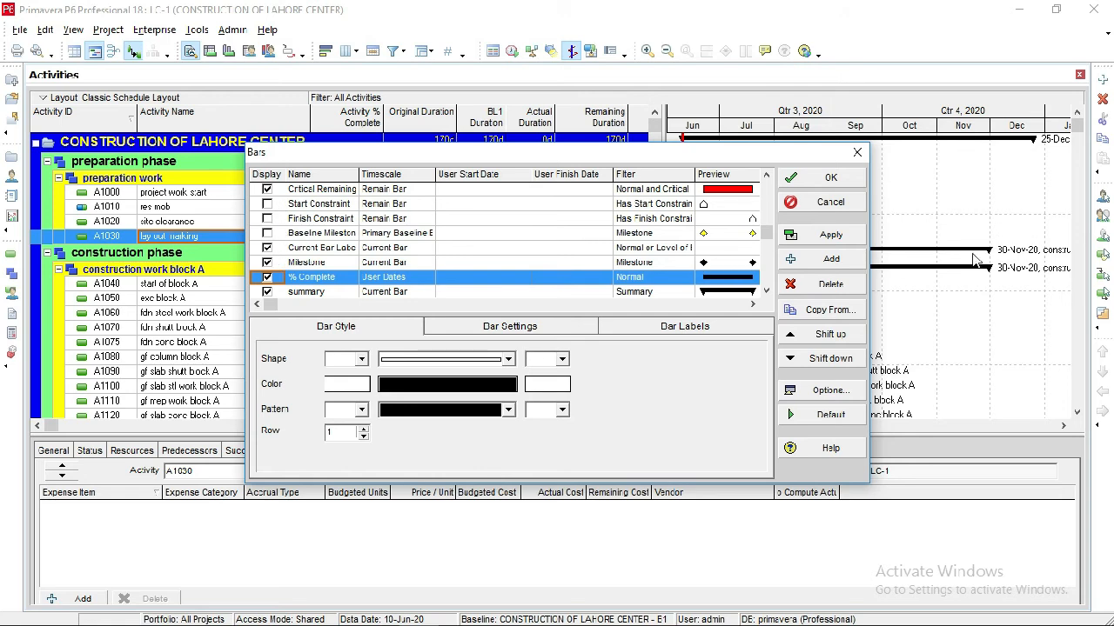
left_click(813, 238)
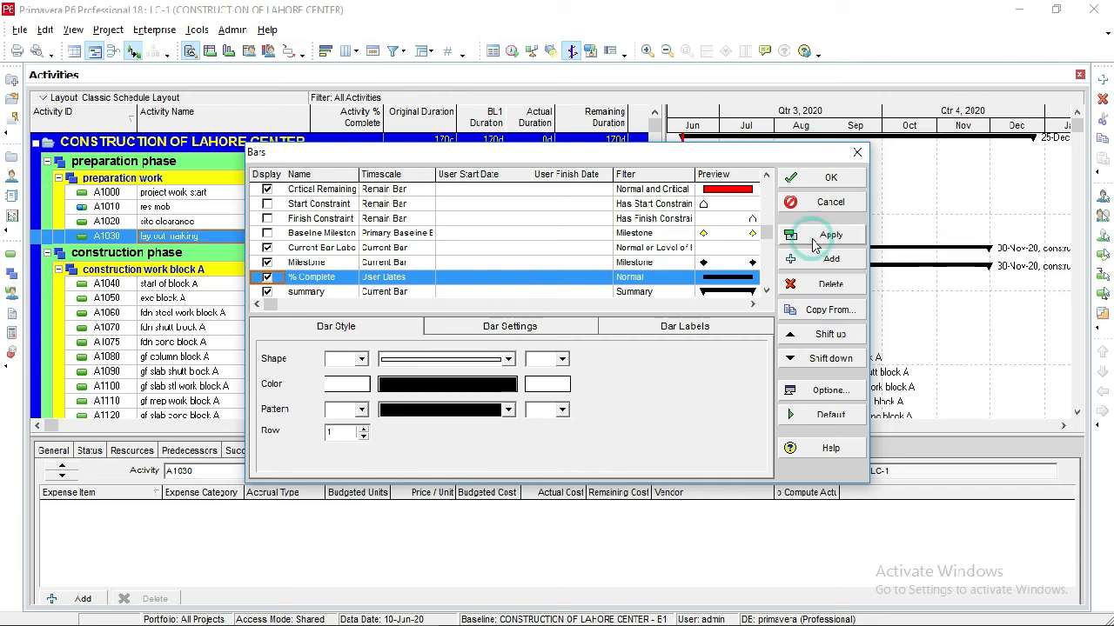
left_click(818, 178)
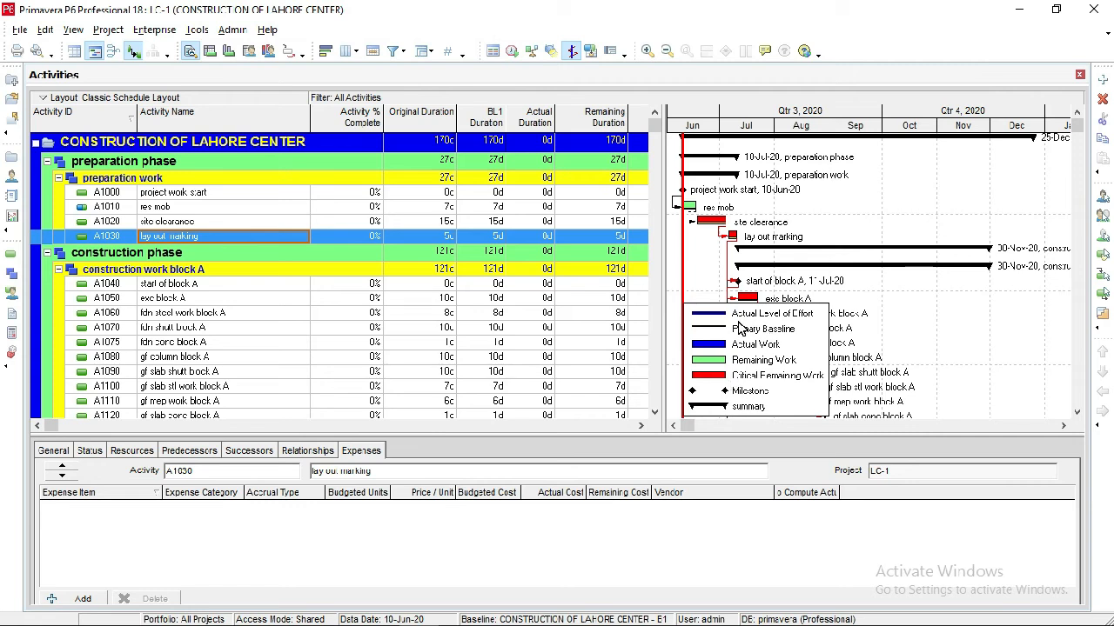
Move the Gantt chart legend to an empty area away from the block A activity bars.
left_click_drag(738, 326, 988, 324)
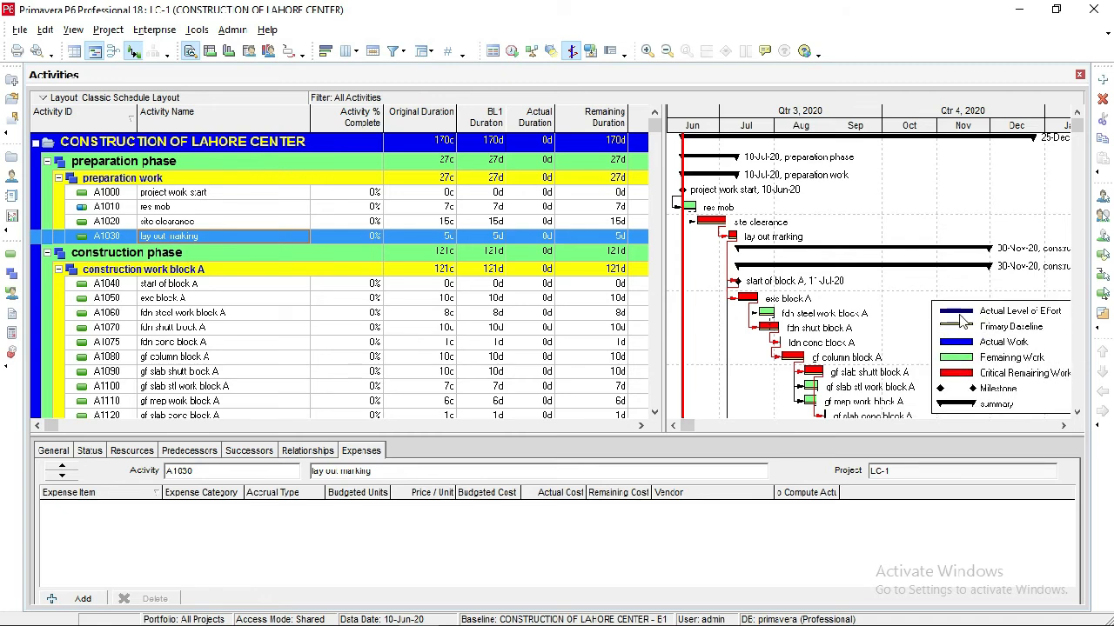
mouse_move(959, 315)
left_mouse_down()
mouse_move(946, 308)
mouse_move(960, 332)
left_mouse_up()
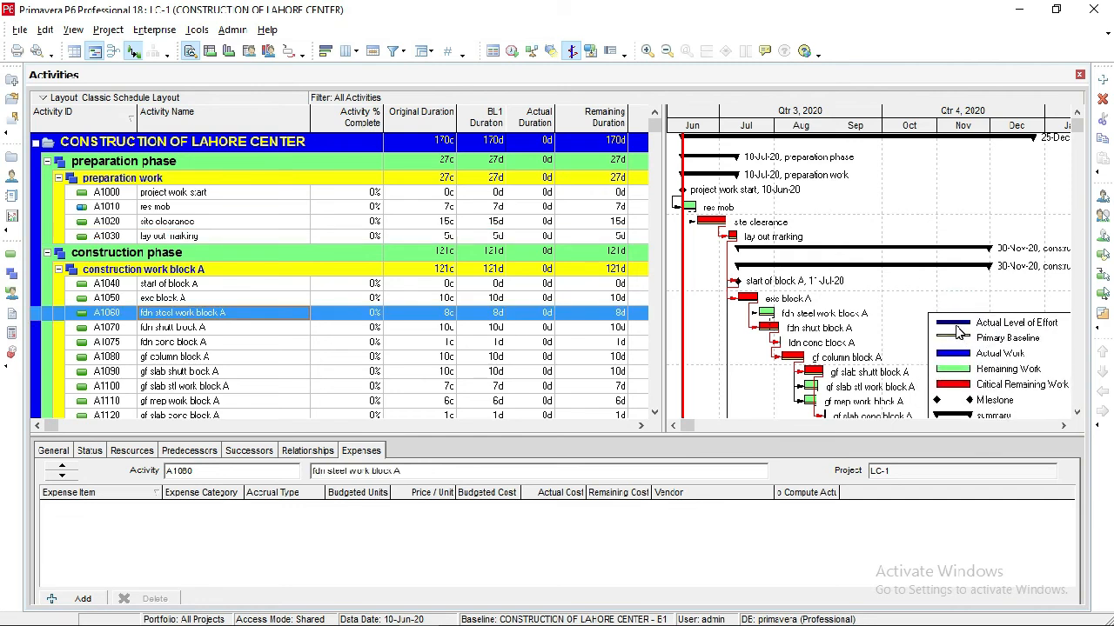
left_click(332, 195)
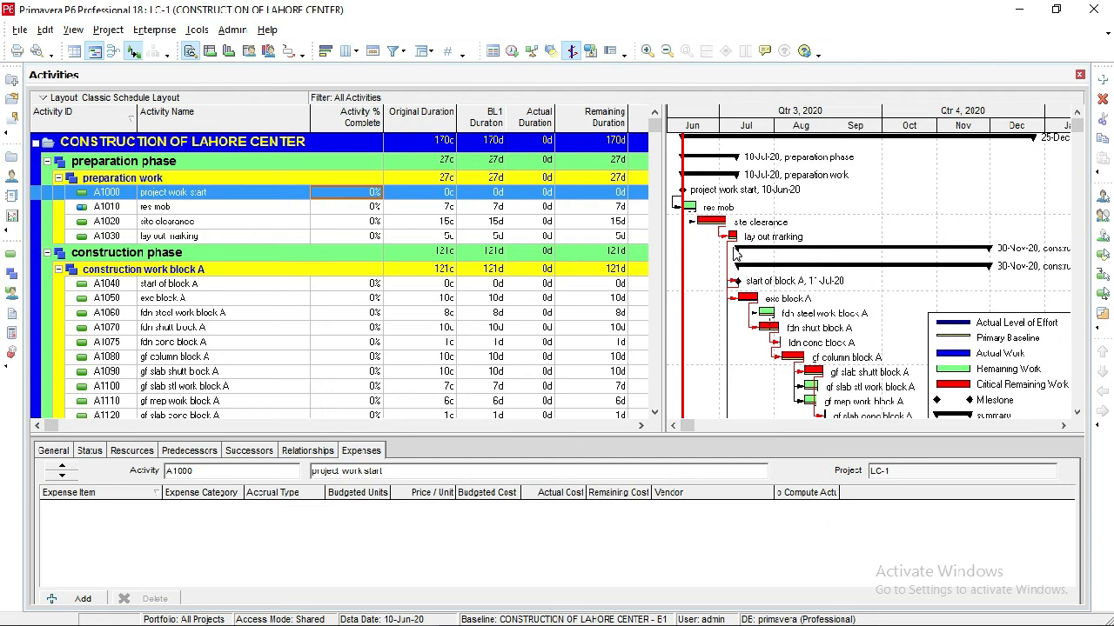
left_click_drag(985, 341, 983, 344)
left_click(976, 341)
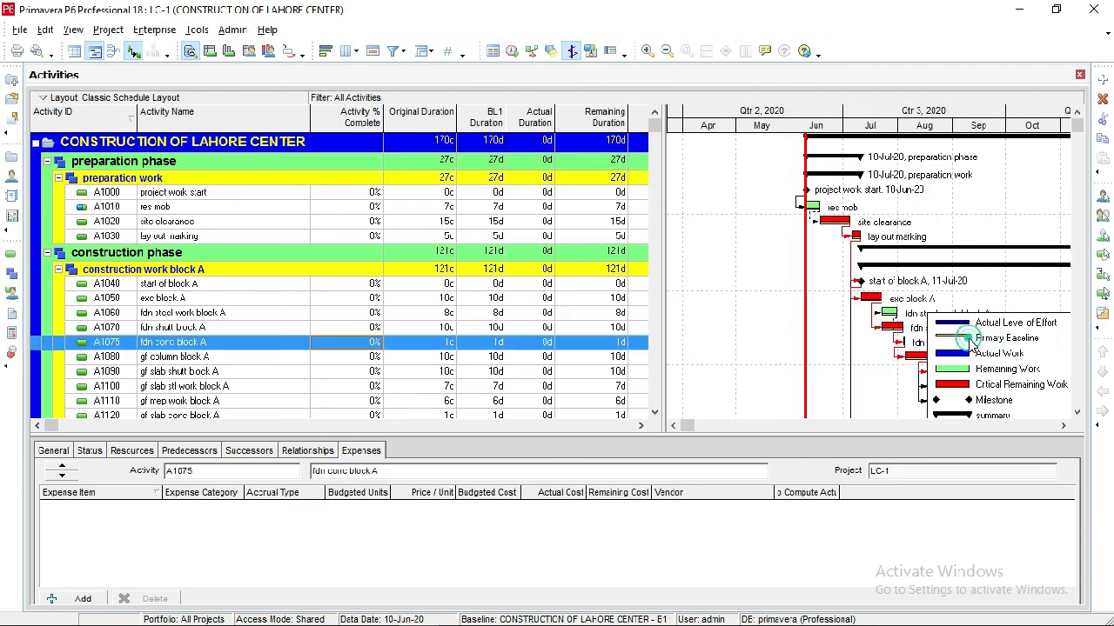
left_click(985, 343)
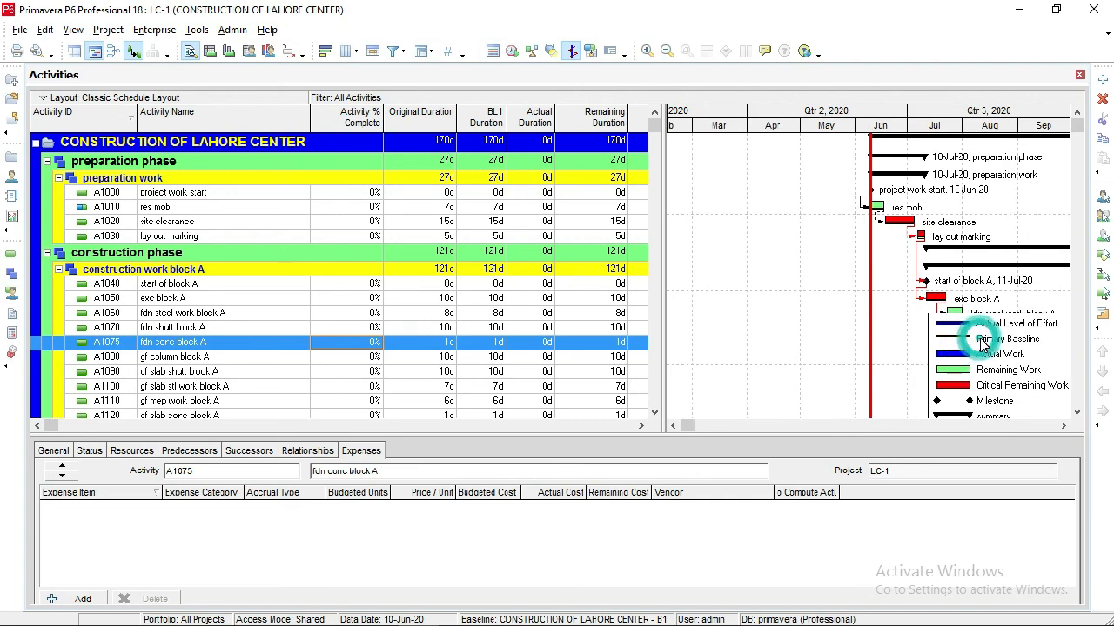
Give the Primary Baseline bar a thicker shape with the yellow color and apply it to the Gantt chart.
left_click(75, 33)
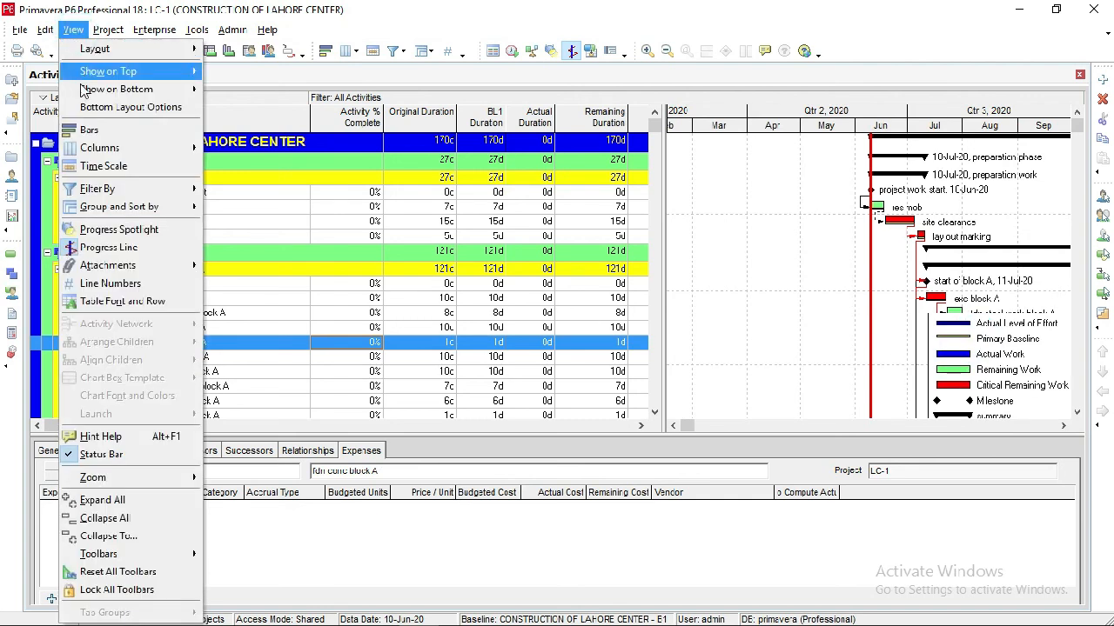
left_click(90, 131)
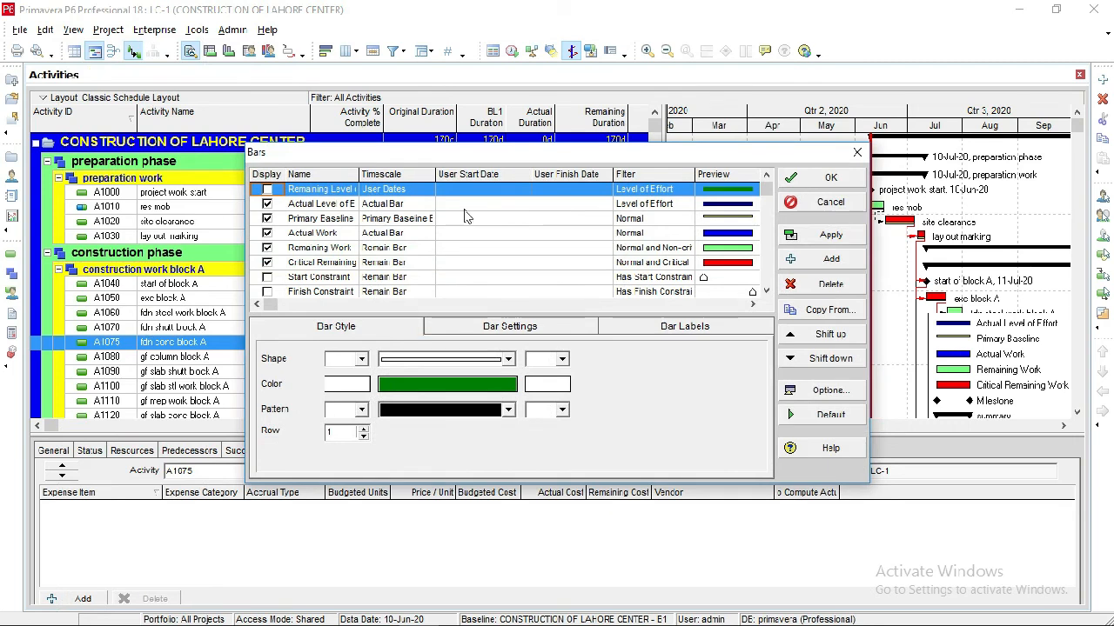
left_click(375, 223)
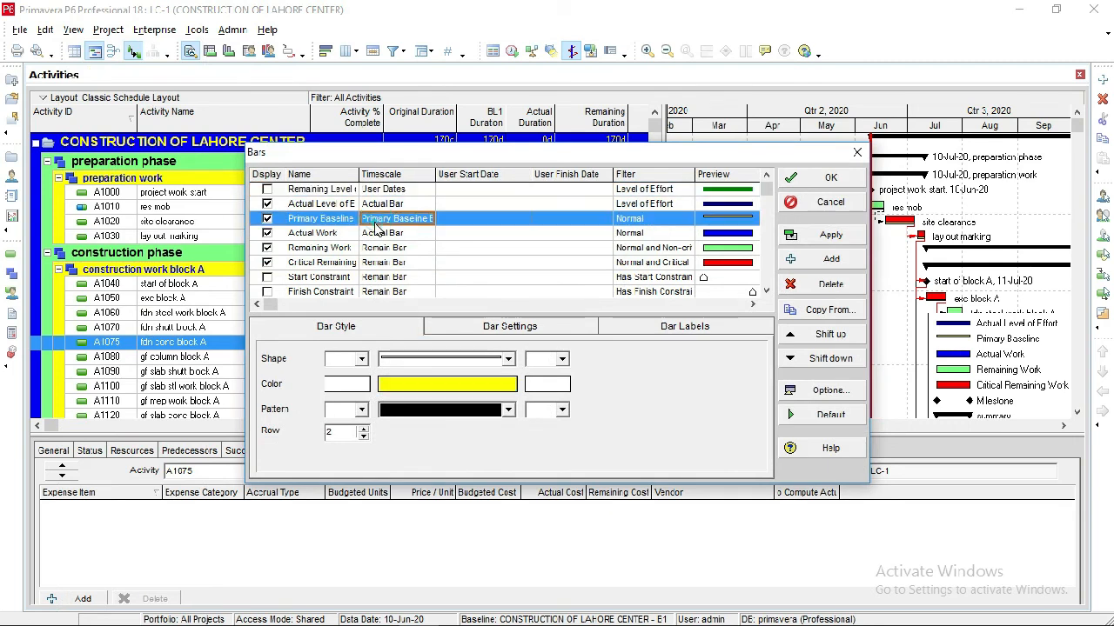
left_click(413, 387)
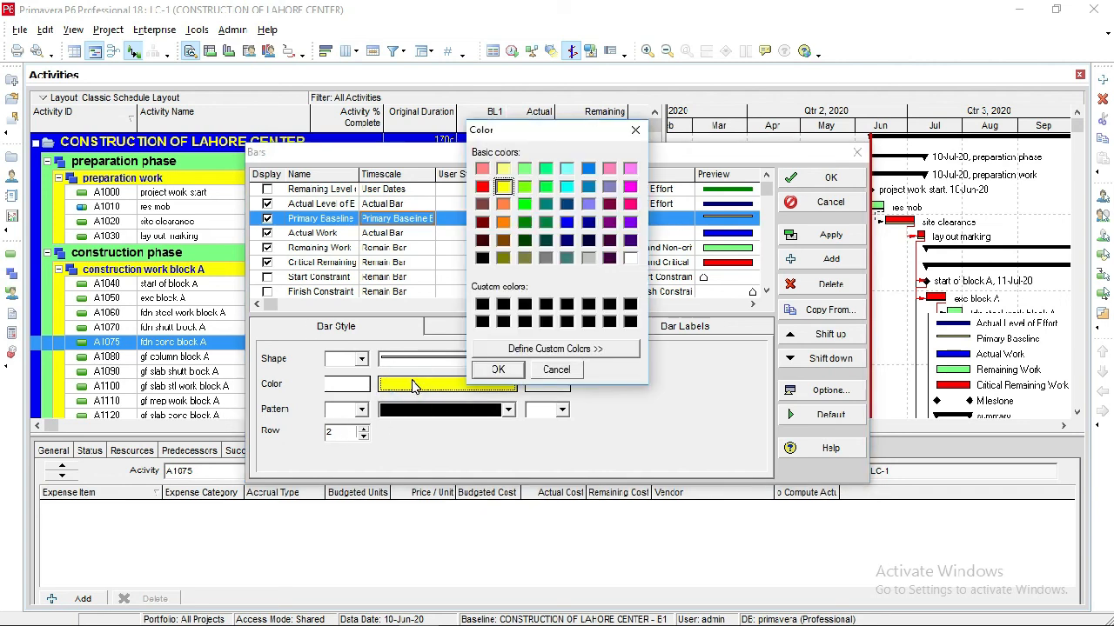
left_click(516, 376)
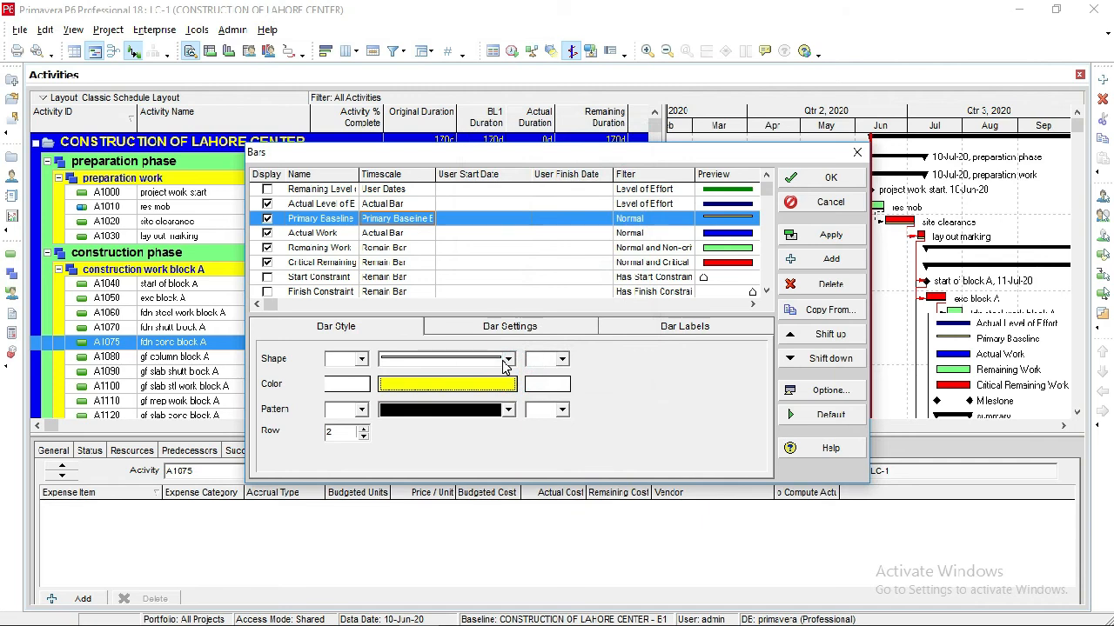
left_click(500, 359)
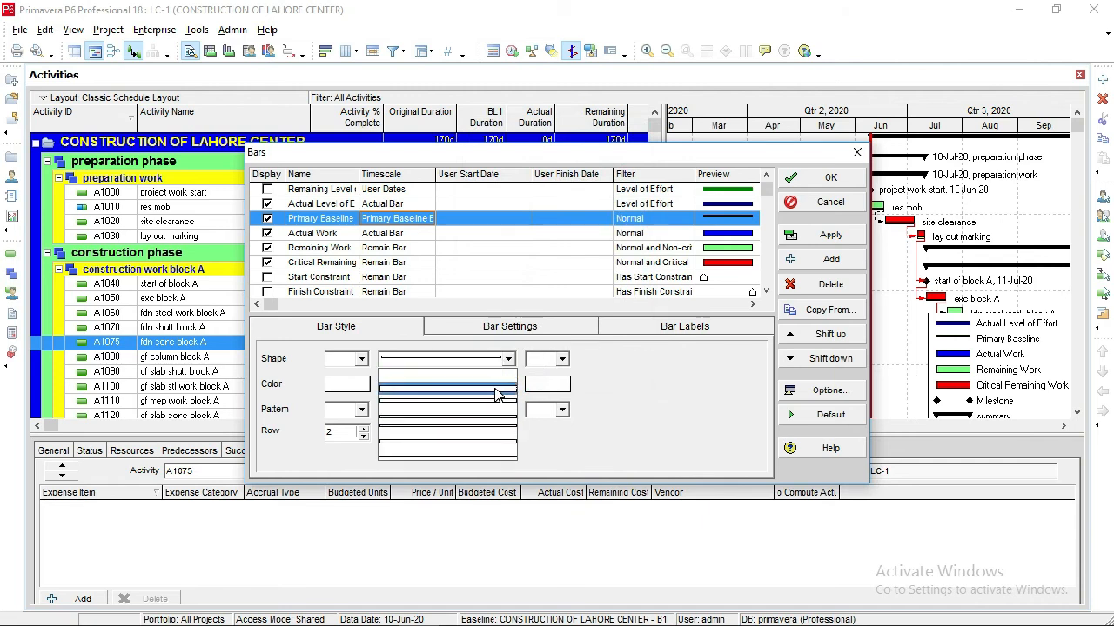
left_click(497, 394)
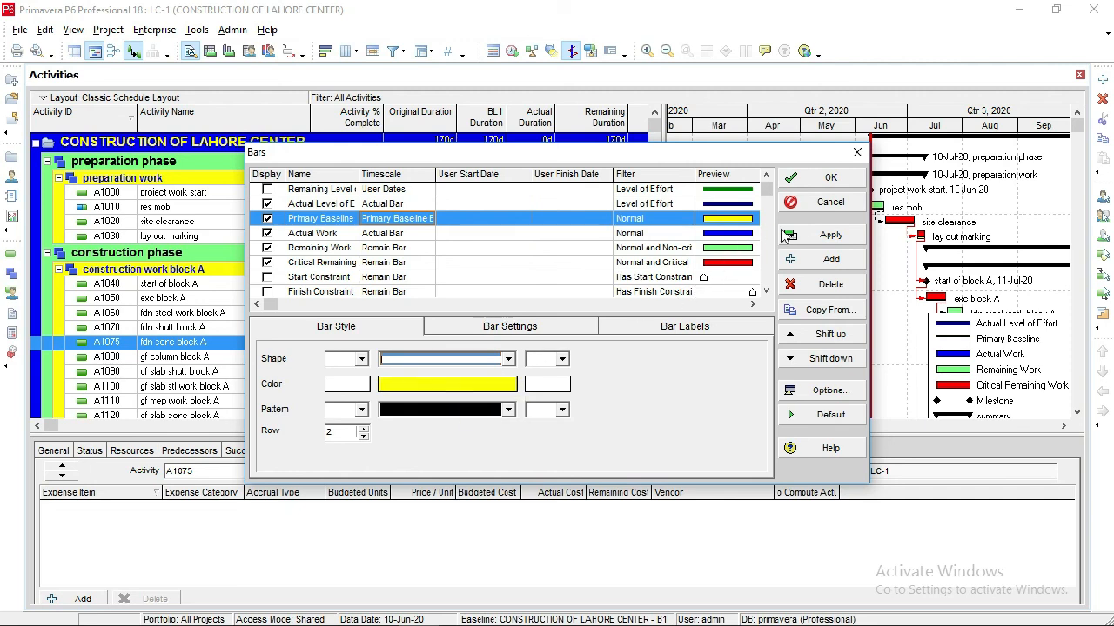
left_click(811, 239)
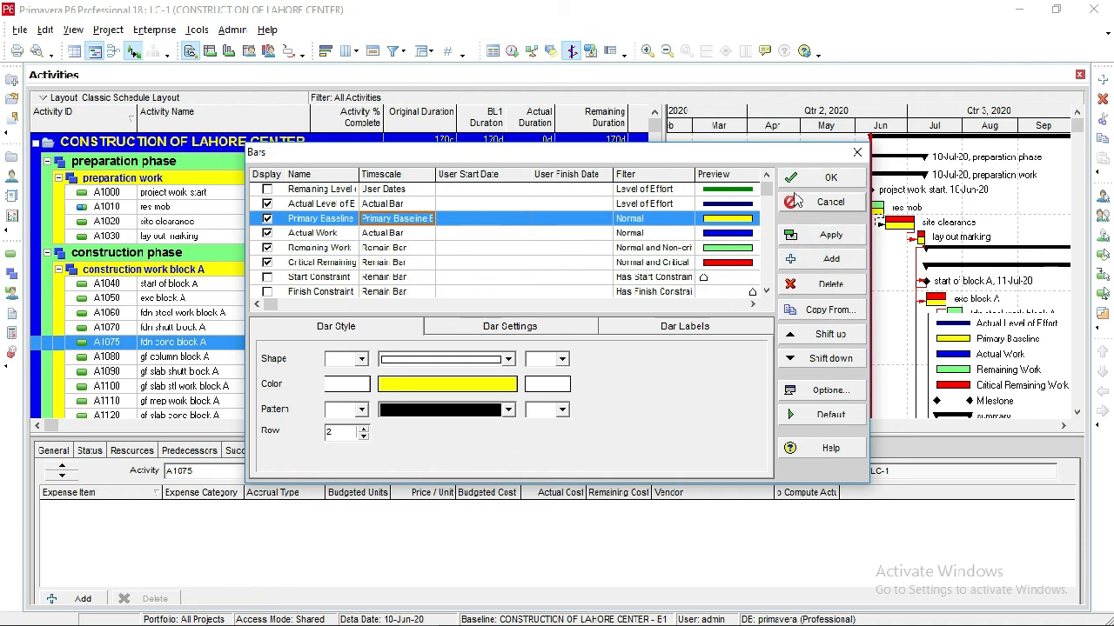
left_click(817, 178)
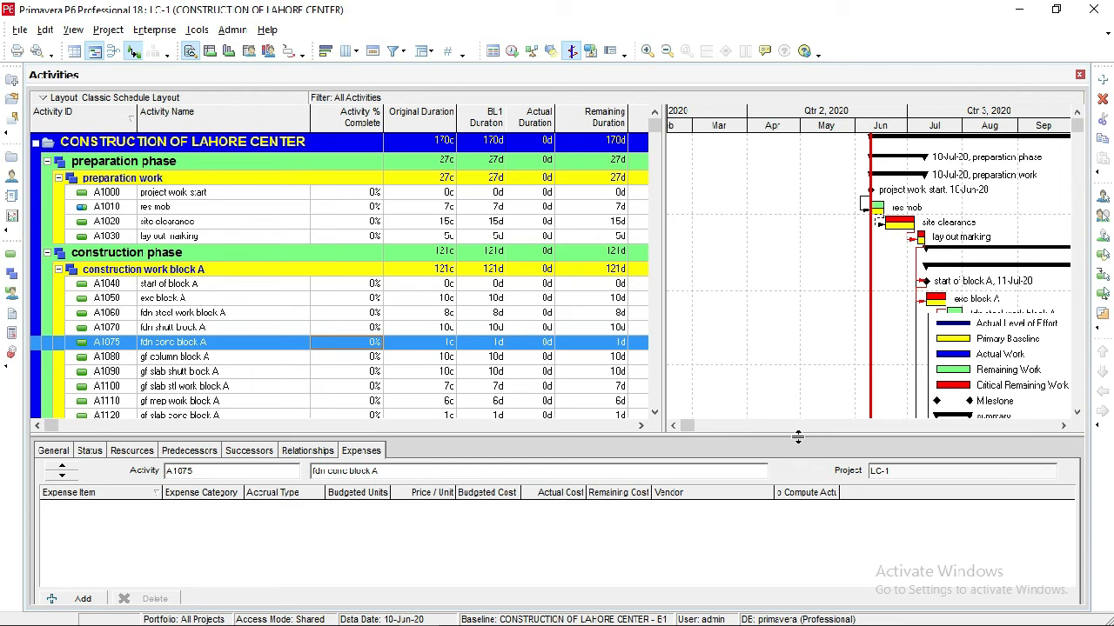
Examine the baseline bars against the current activity bars along the Gantt chart timeline.
left_click(1063, 426)
left_click(1068, 428)
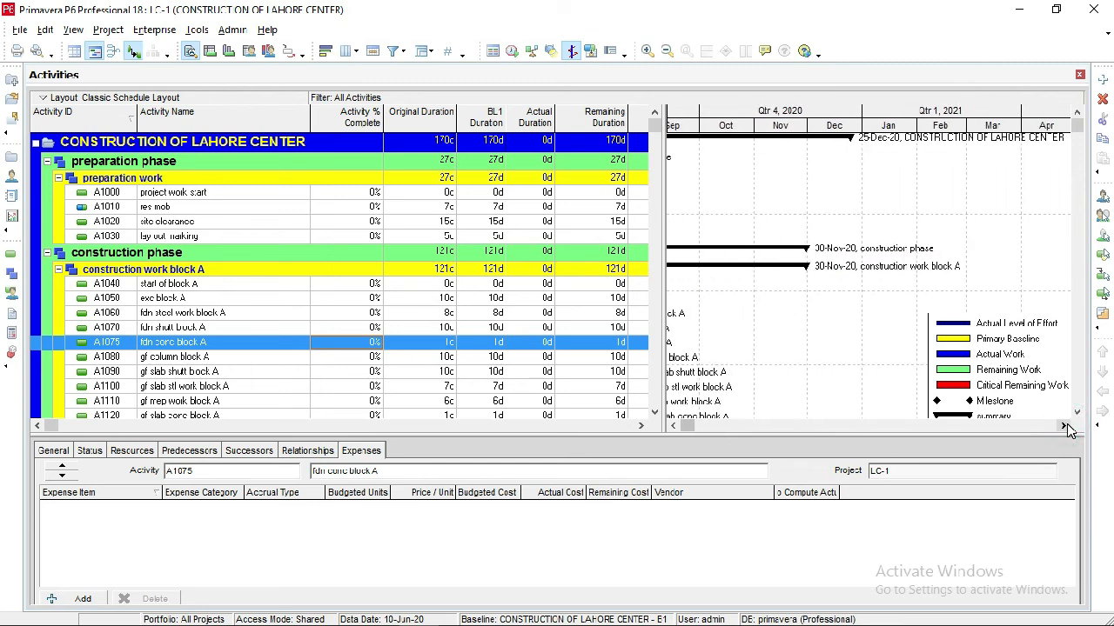
left_click(675, 426)
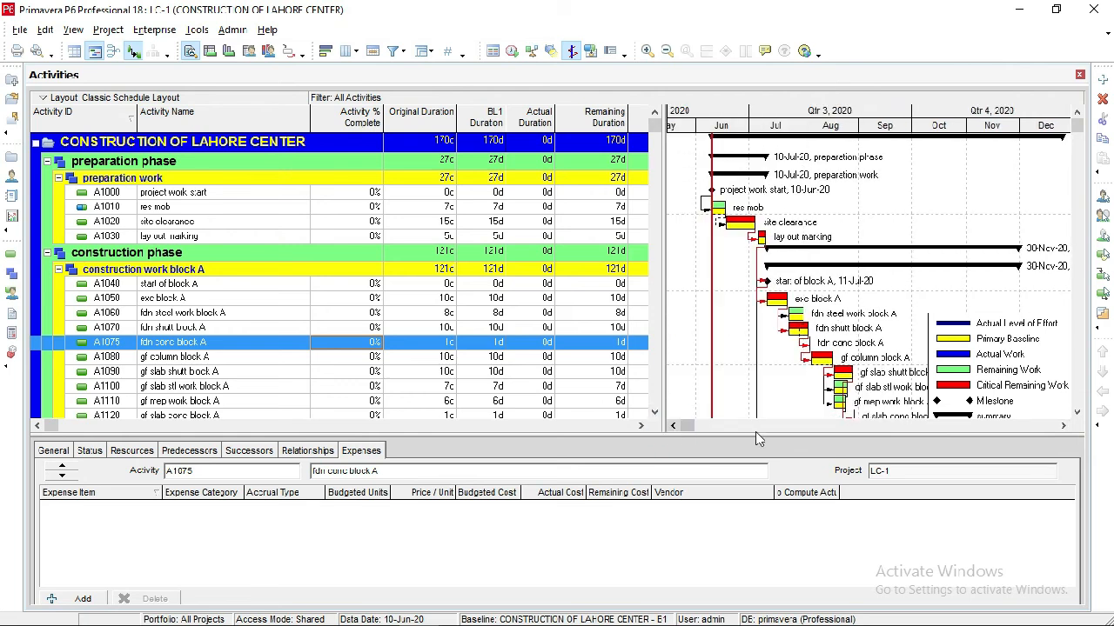
left_click(1063, 425)
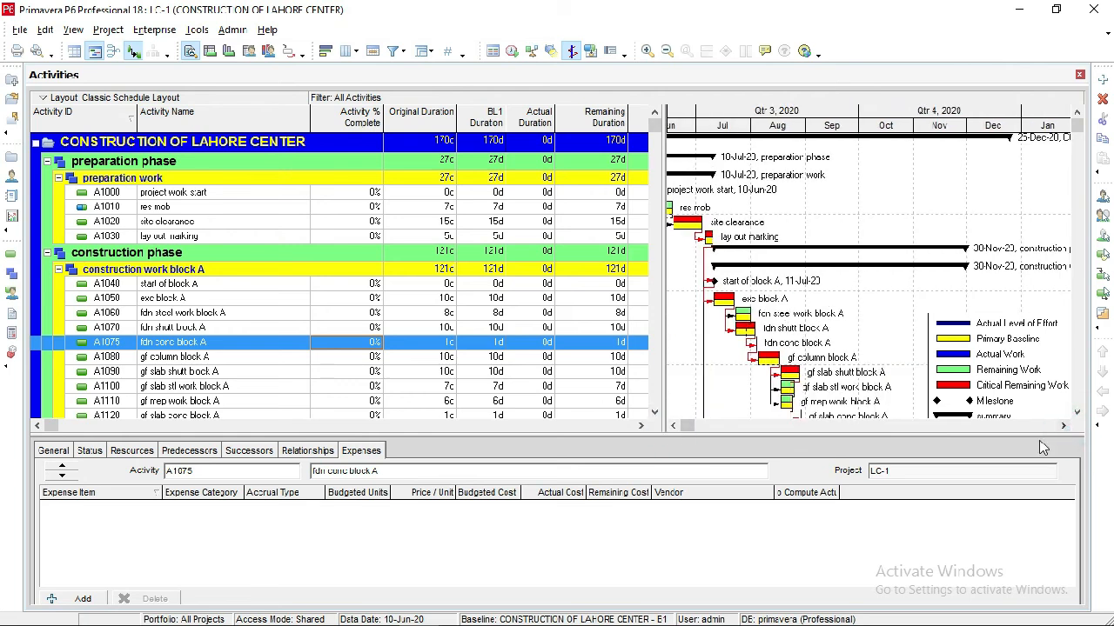